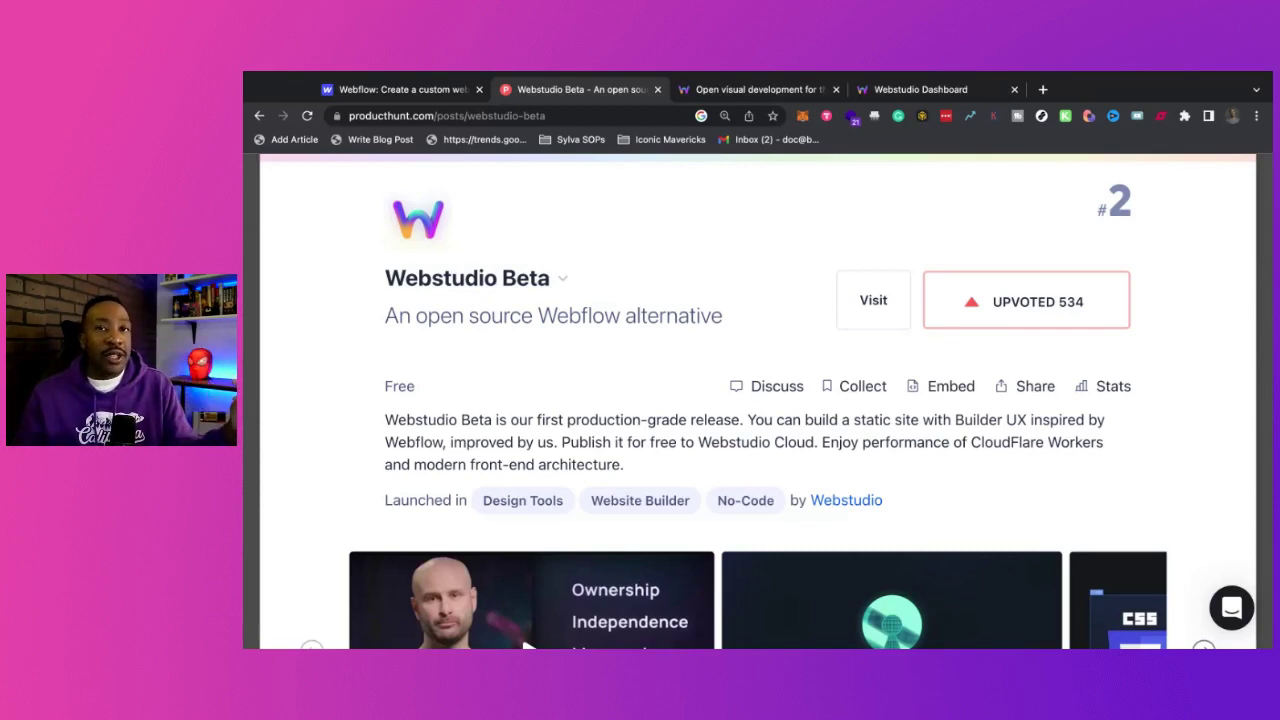
Switch to the webstudio.is tab to show the Webstudio homepage
{"action": "left_click", "coordinate": [700, 92]}
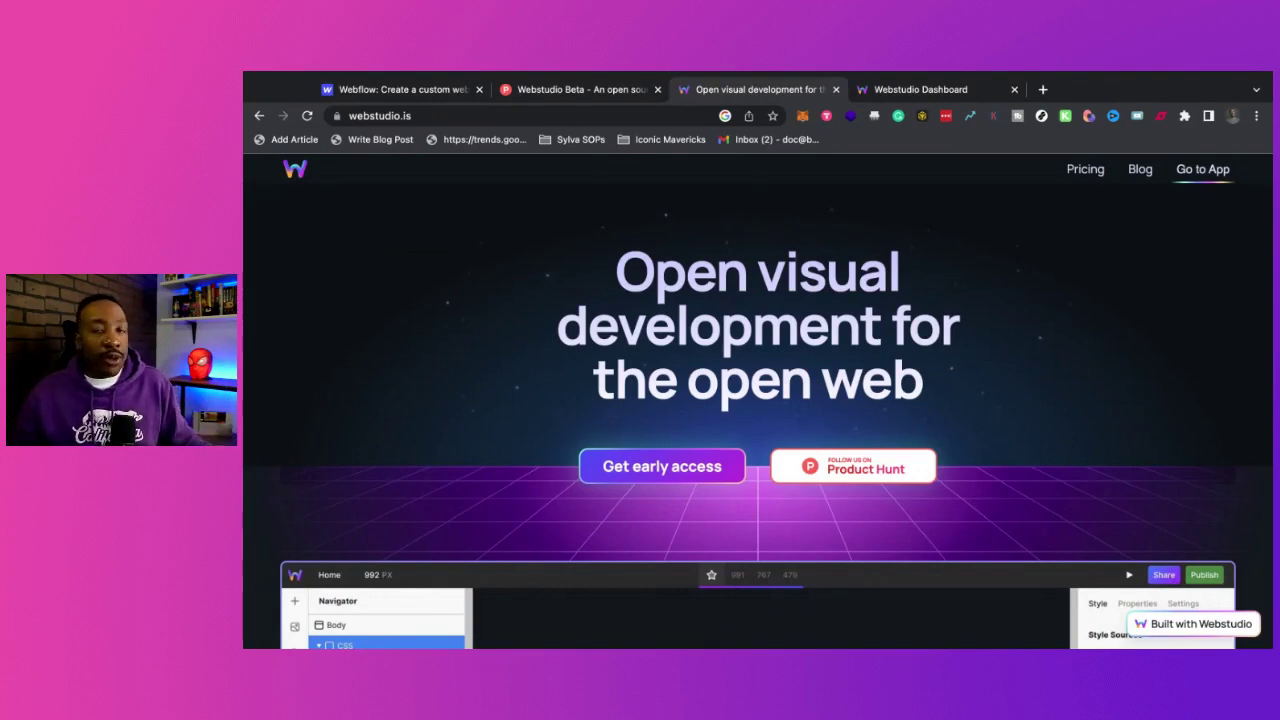
{"action": "scroll", "coordinate": [757, 400], "scroll_direction": "down", "scroll_amount": 4}
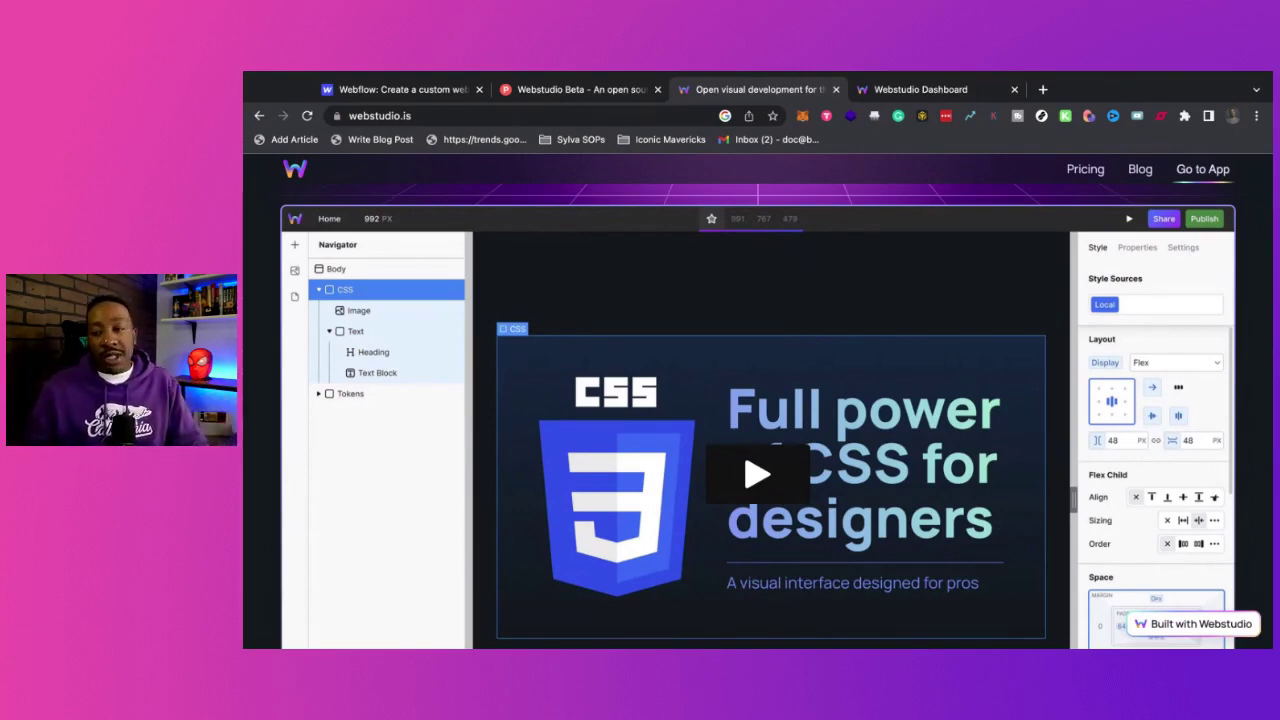
{"action": "scroll", "coordinate": [776, 400], "scroll_direction": "down", "scroll_amount": 2}
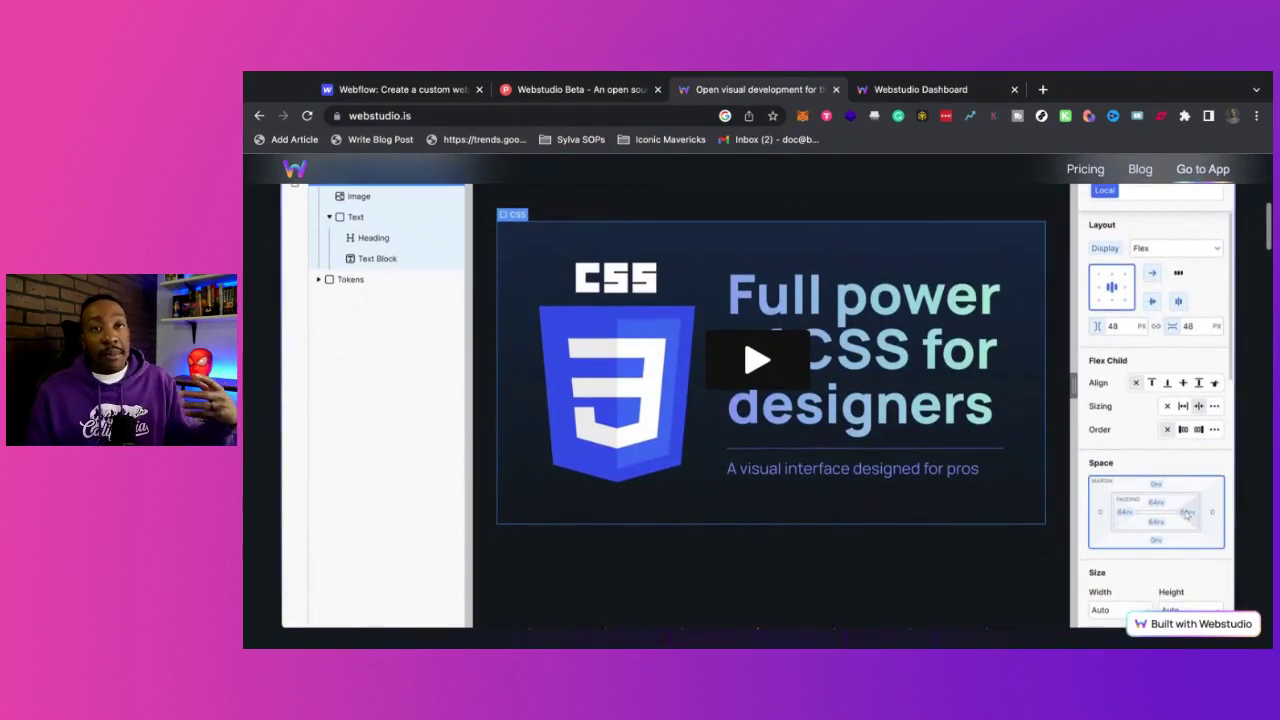
{"action": "scroll", "coordinate": [757, 400], "scroll_direction": "down", "scroll_amount": 10}
{"action": "scroll", "coordinate": [757, 400], "scroll_direction": "down", "scroll_amount": 15}
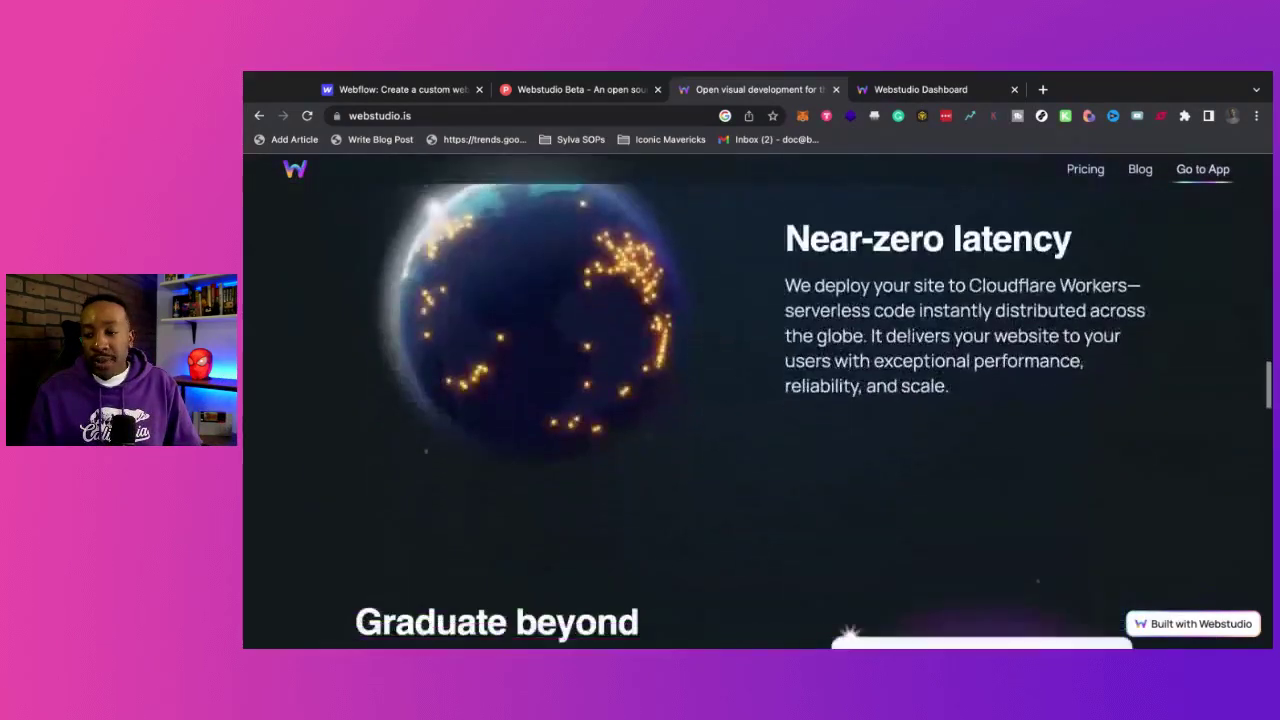
{"action": "scroll", "coordinate": [757, 400], "scroll_direction": "up", "scroll_amount": 2}
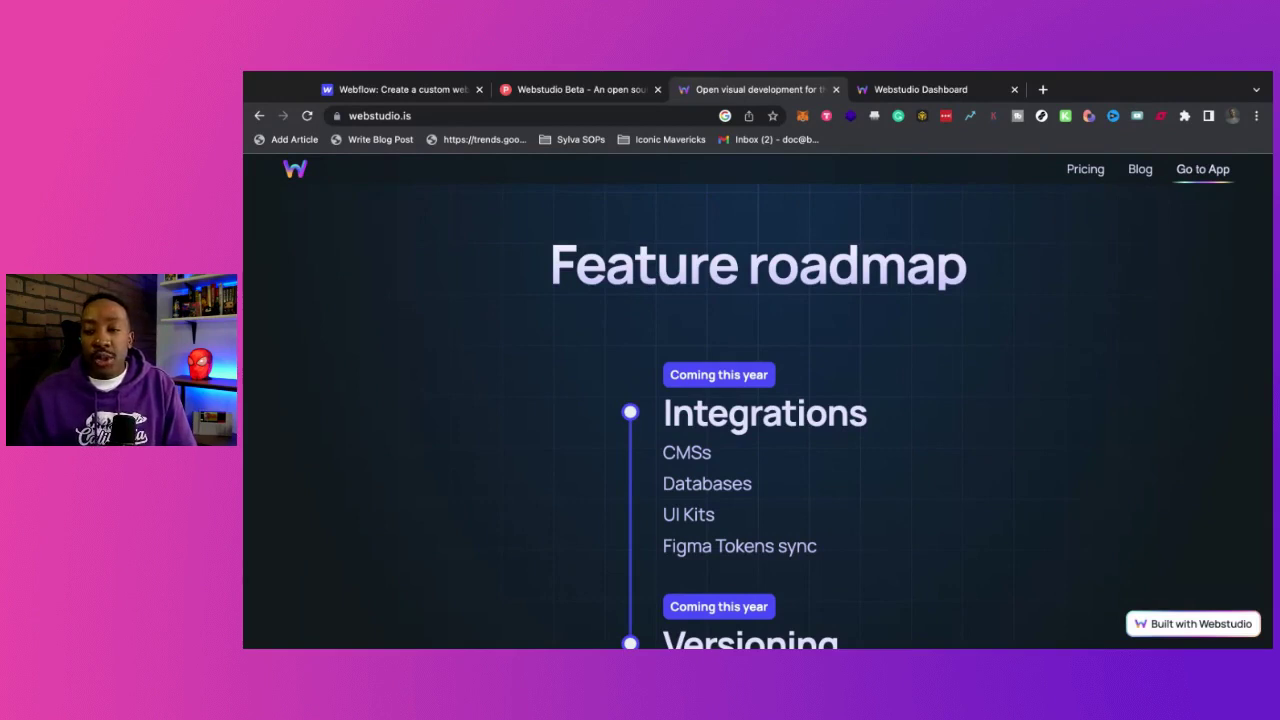
{"action": "scroll", "coordinate": [757, 400], "scroll_direction": "down", "scroll_amount": 2}
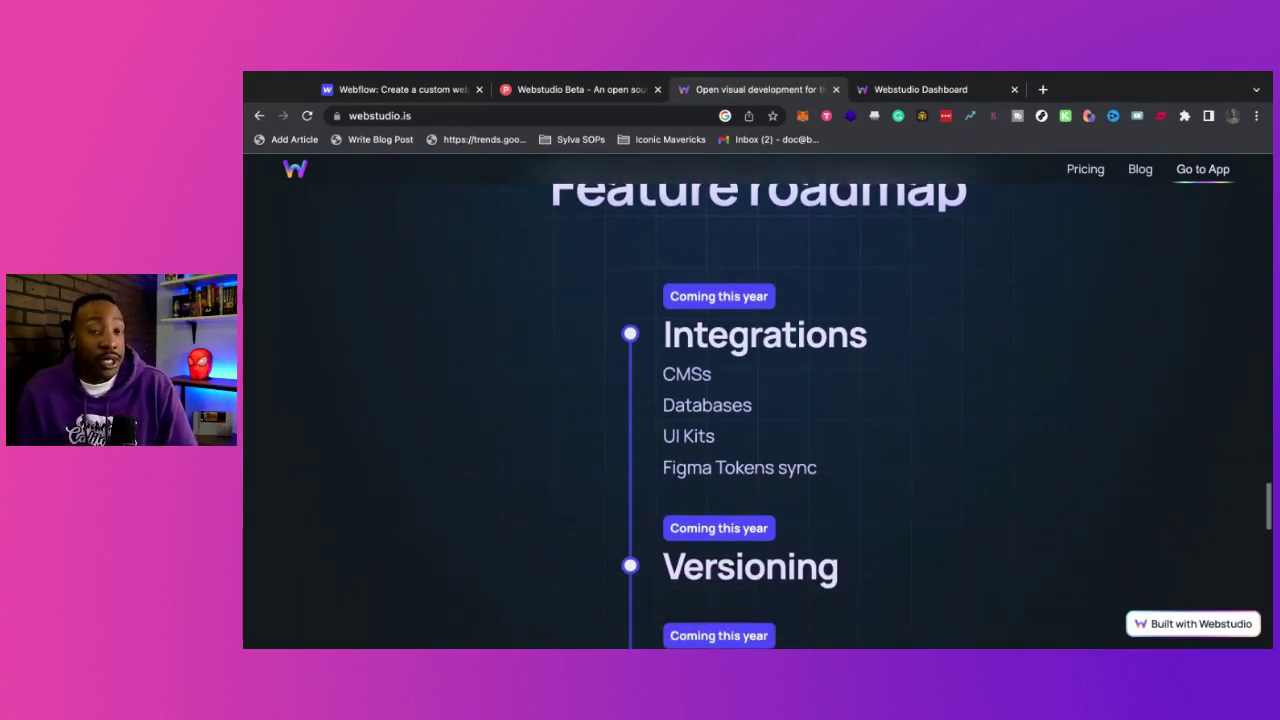
{"action": "scroll", "coordinate": [757, 400], "scroll_direction": "down", "scroll_amount": 2}
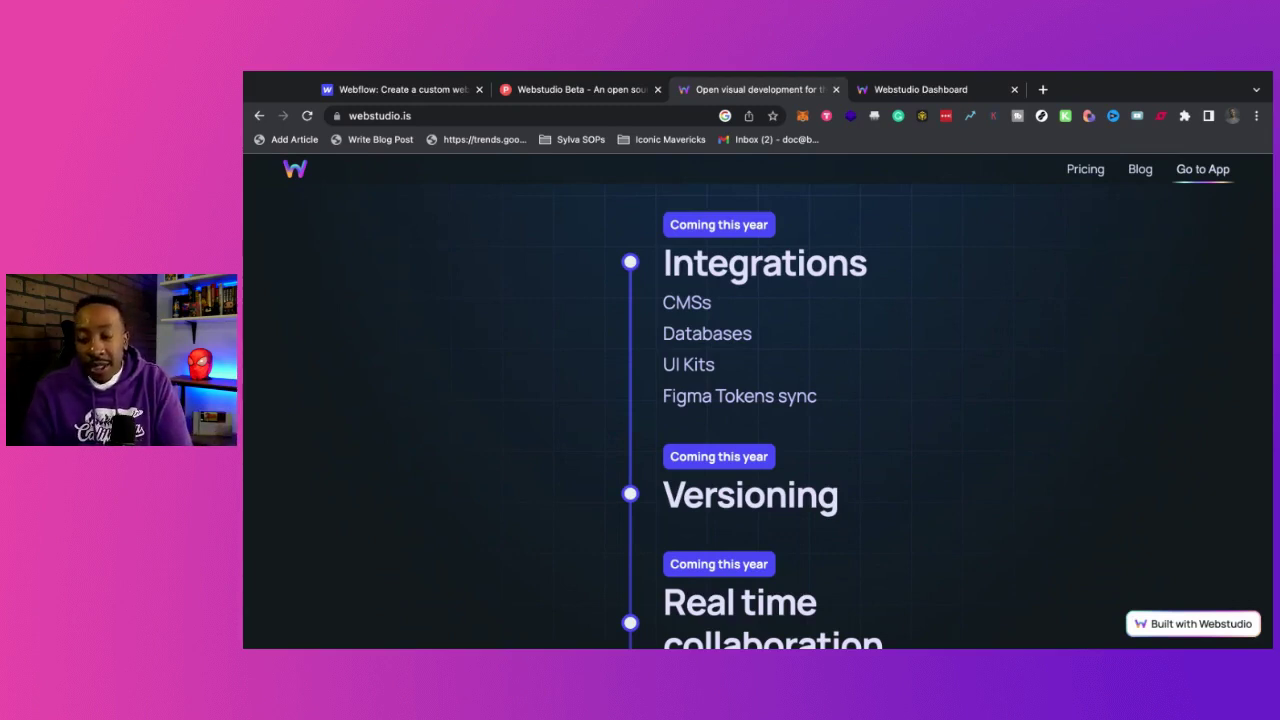
{"action": "scroll", "coordinate": [757, 410], "scroll_direction": "down", "scroll_amount": 3}
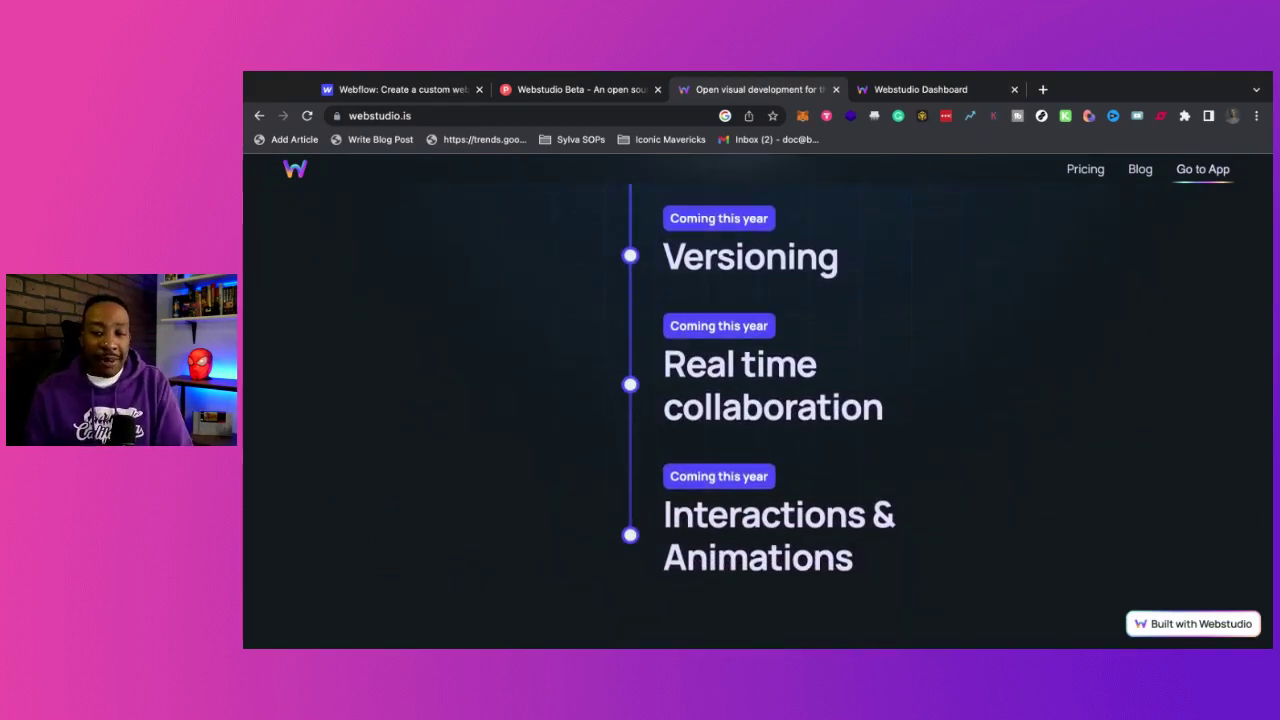
{"action": "scroll", "coordinate": [757, 410], "scroll_direction": "down", "scroll_amount": 5}
{"action": "scroll", "coordinate": [757, 410], "scroll_direction": "up", "scroll_amount": 4}
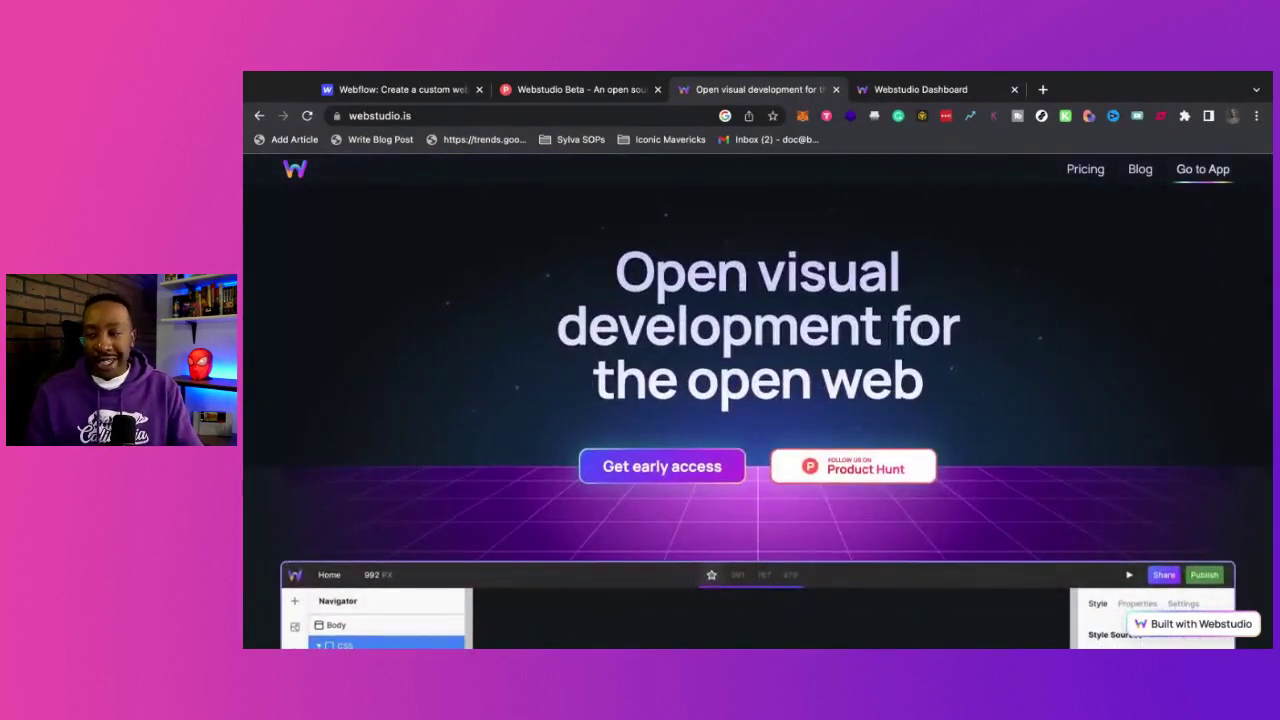
Browse the Webstudio Cloud pricing plans, then go to the Dashboard listing Beta Test
{"action": "left_click", "coordinate": [1082, 172]}
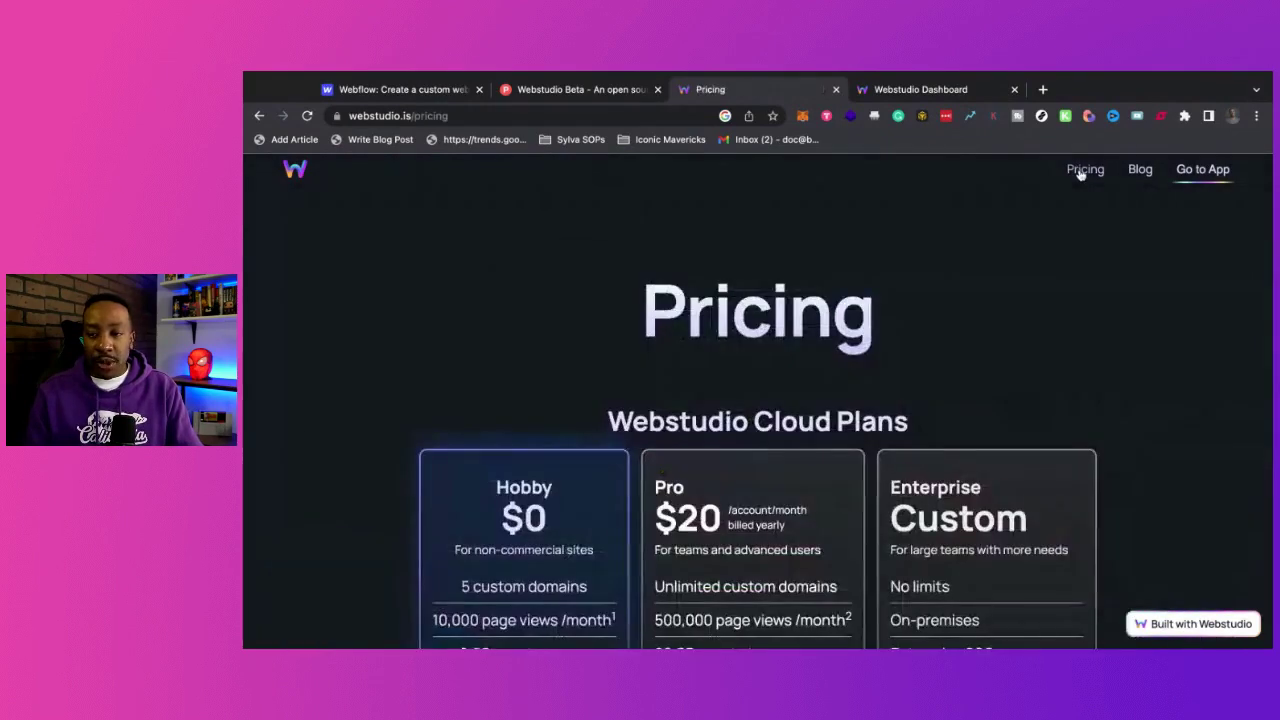
{"action": "scroll", "coordinate": [1117, 357], "scroll_direction": "down", "scroll_amount": 3}
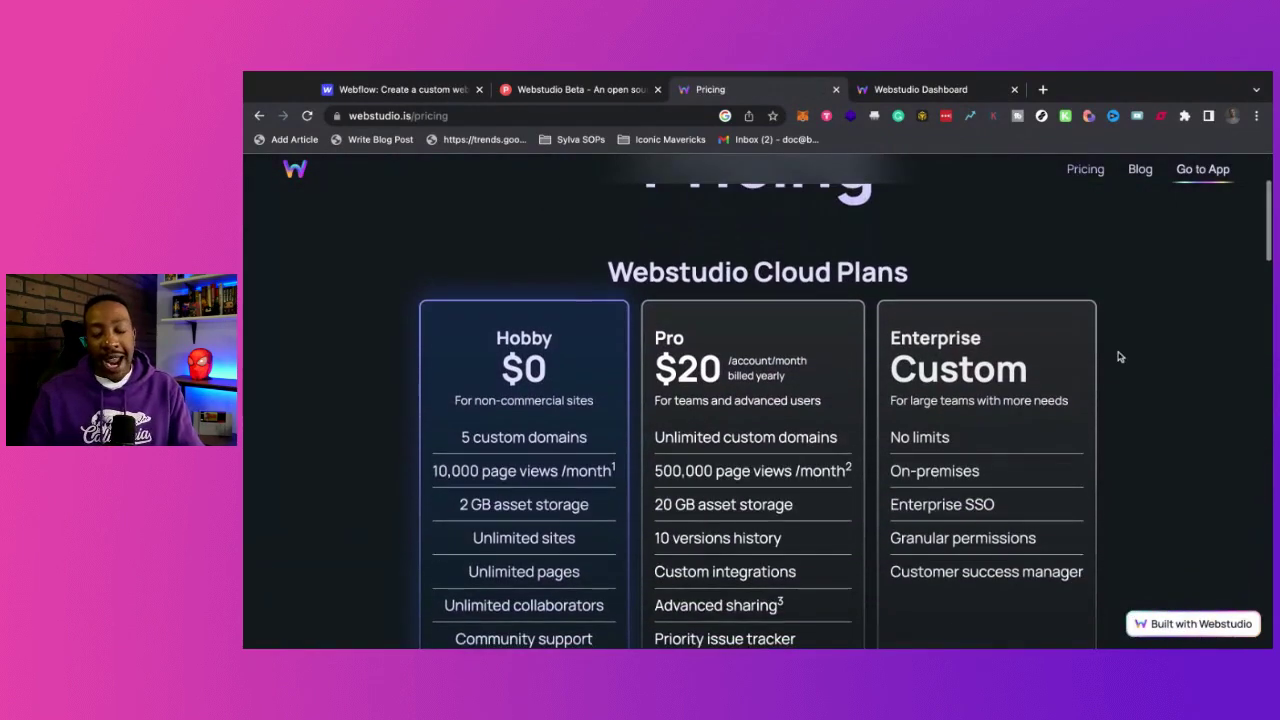
{"action": "scroll", "coordinate": [1120, 357], "scroll_direction": "down", "scroll_amount": 1}
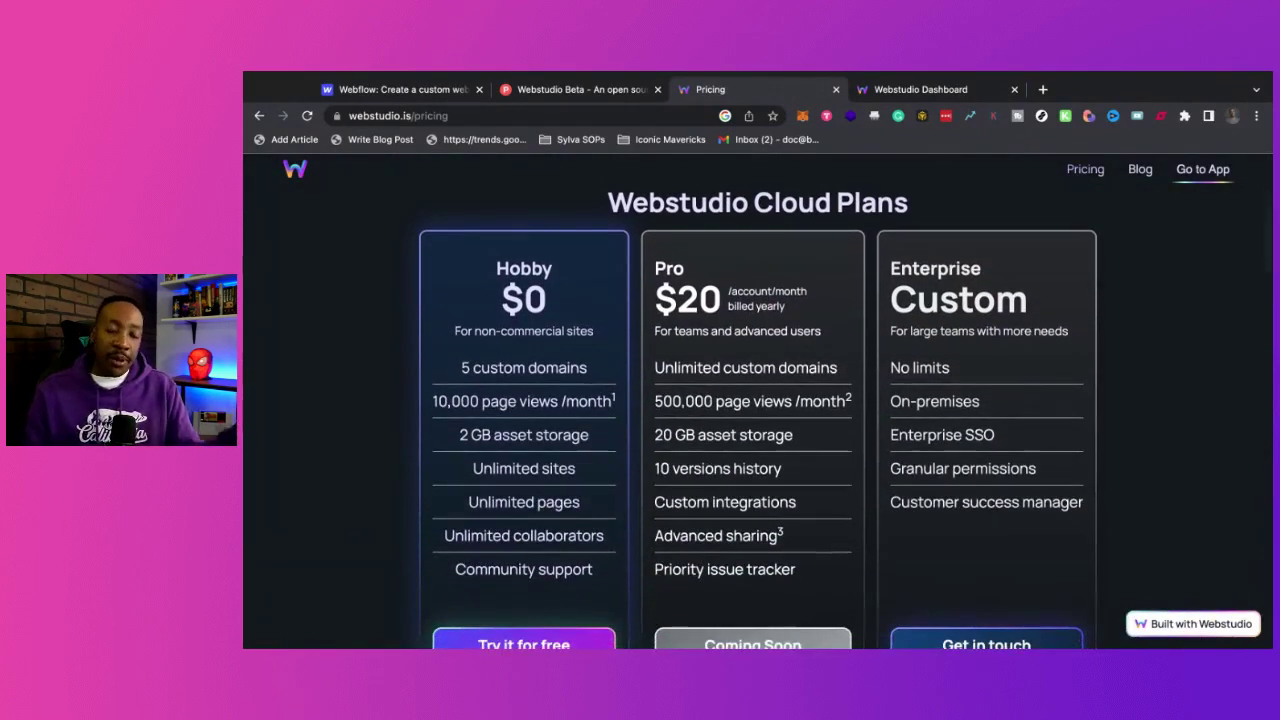
{"action": "left_click", "coordinate": [936, 88]}
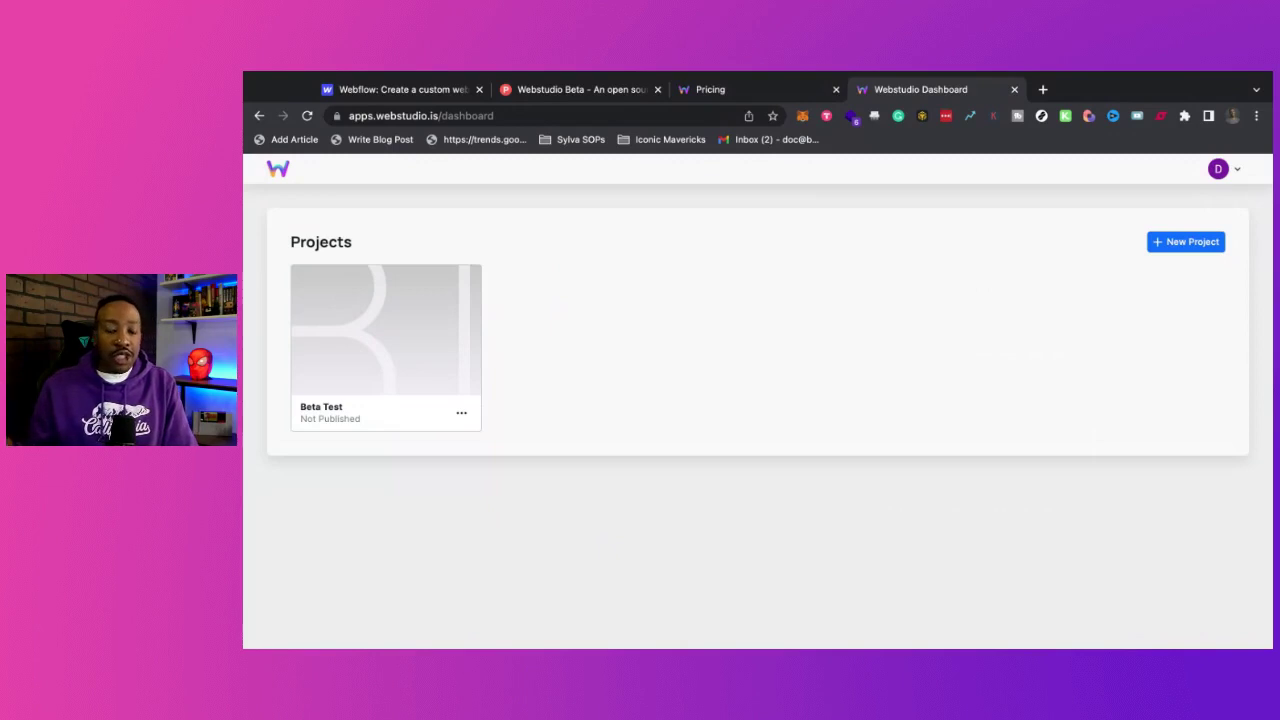
Create a new project titled 'Beta 2 Project' and open it in the builder
{"action": "left_click", "coordinate": [1181, 245]}
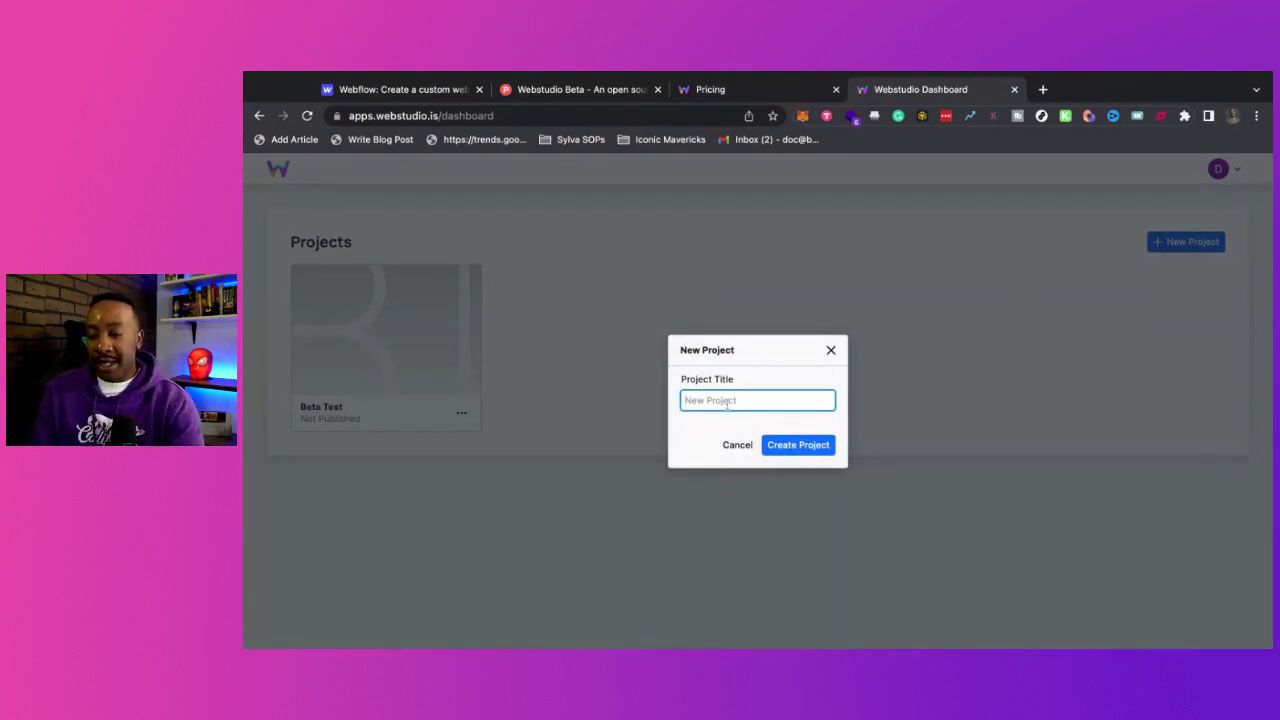
{"action": "type", "text": "Beta "}
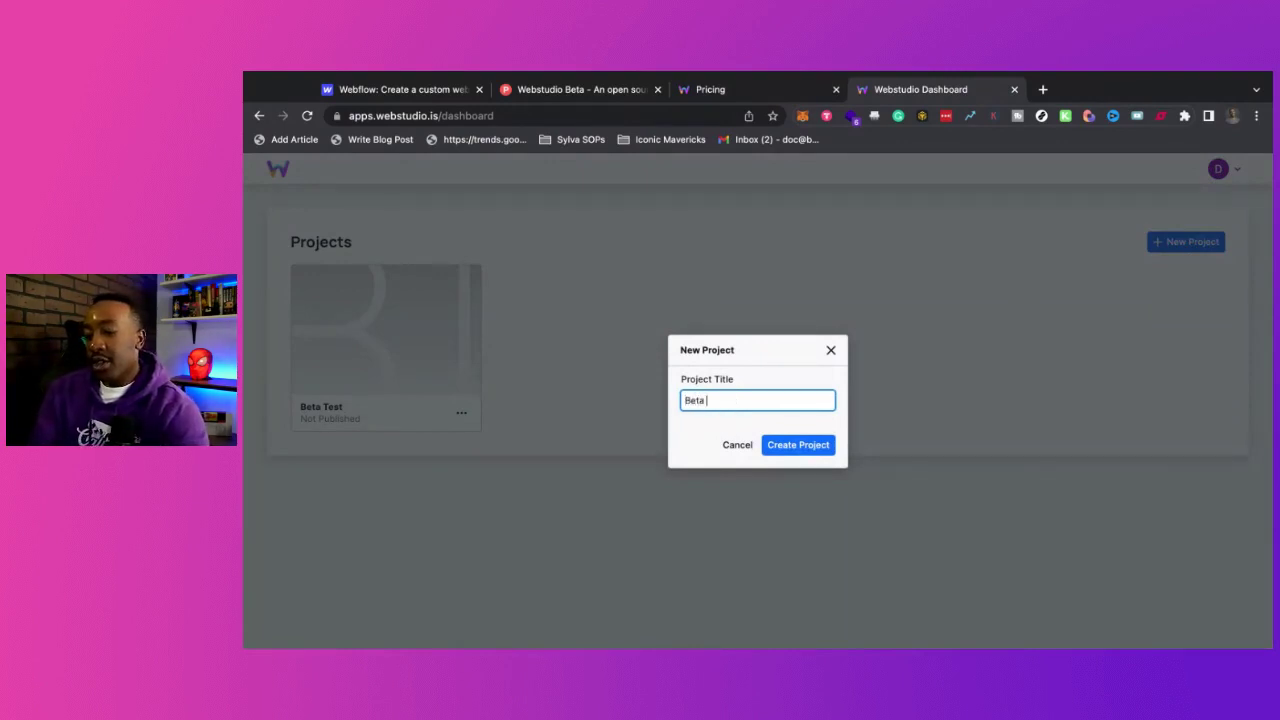
{"action": "type", "text": "2 Project"}
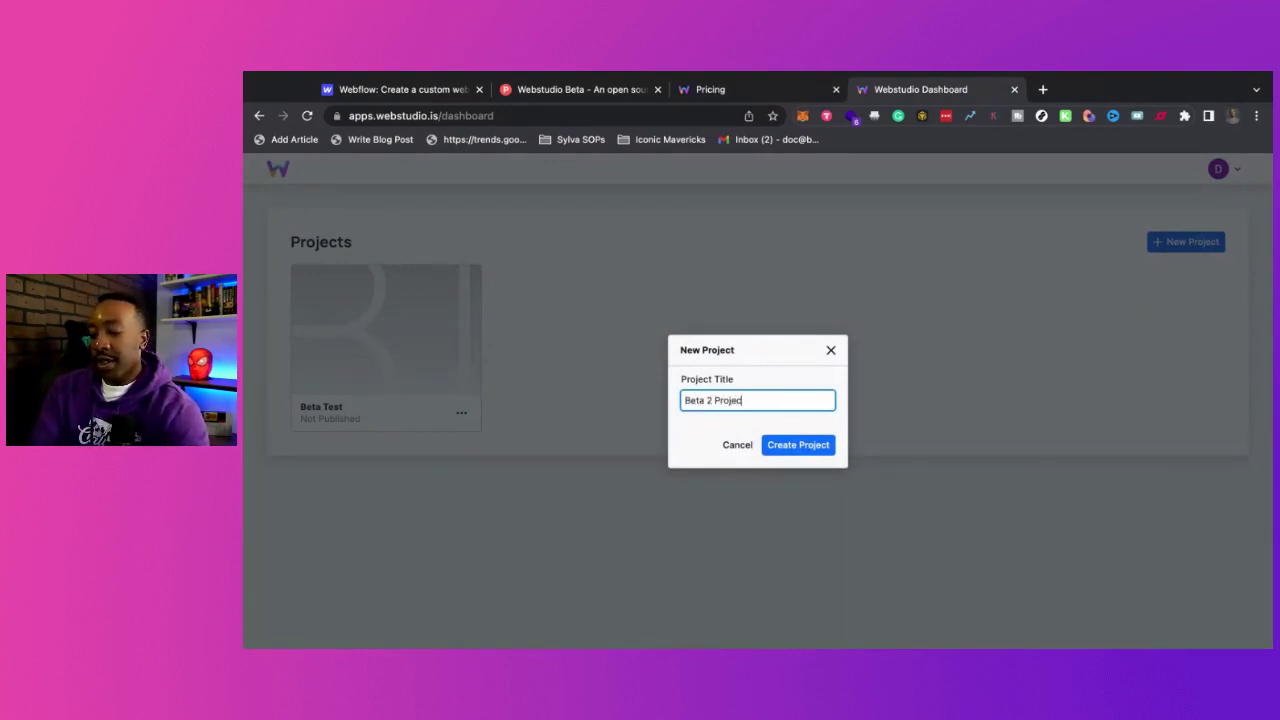
{"action": "left_click", "coordinate": [790, 450]}
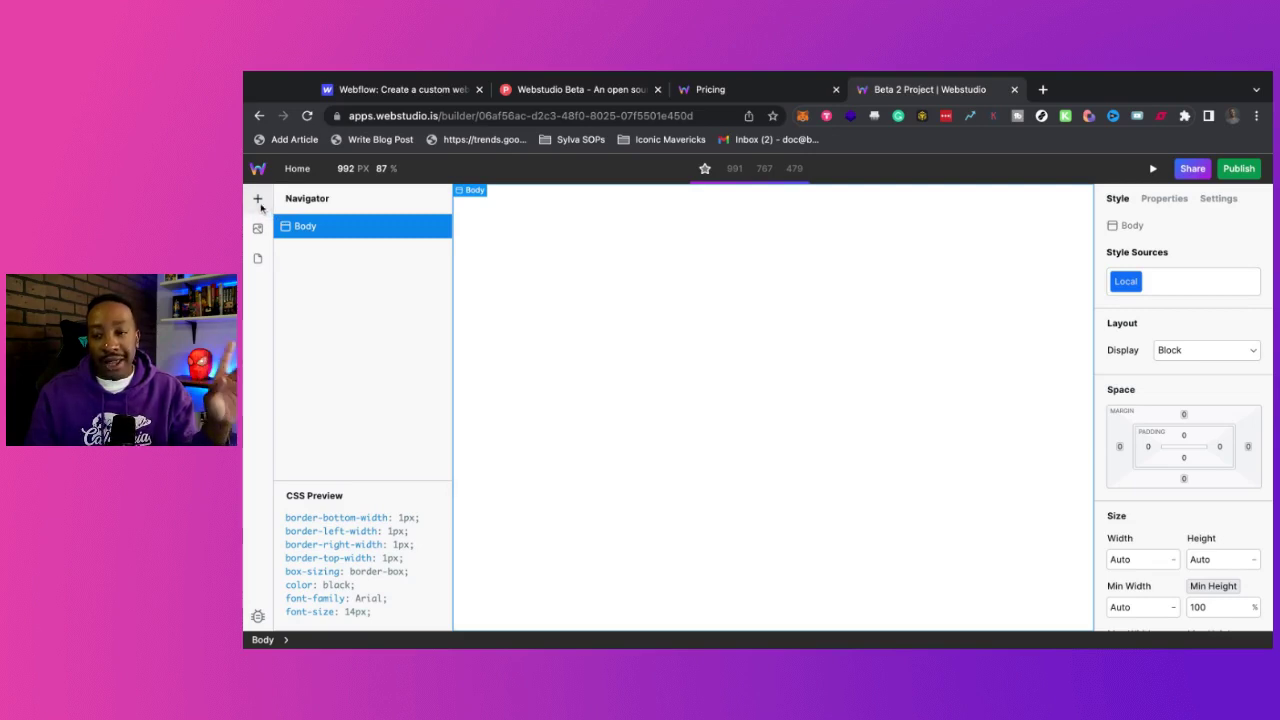
Open the Add panel with its General, Text and Media components
{"action": "left_click", "coordinate": [260, 206]}
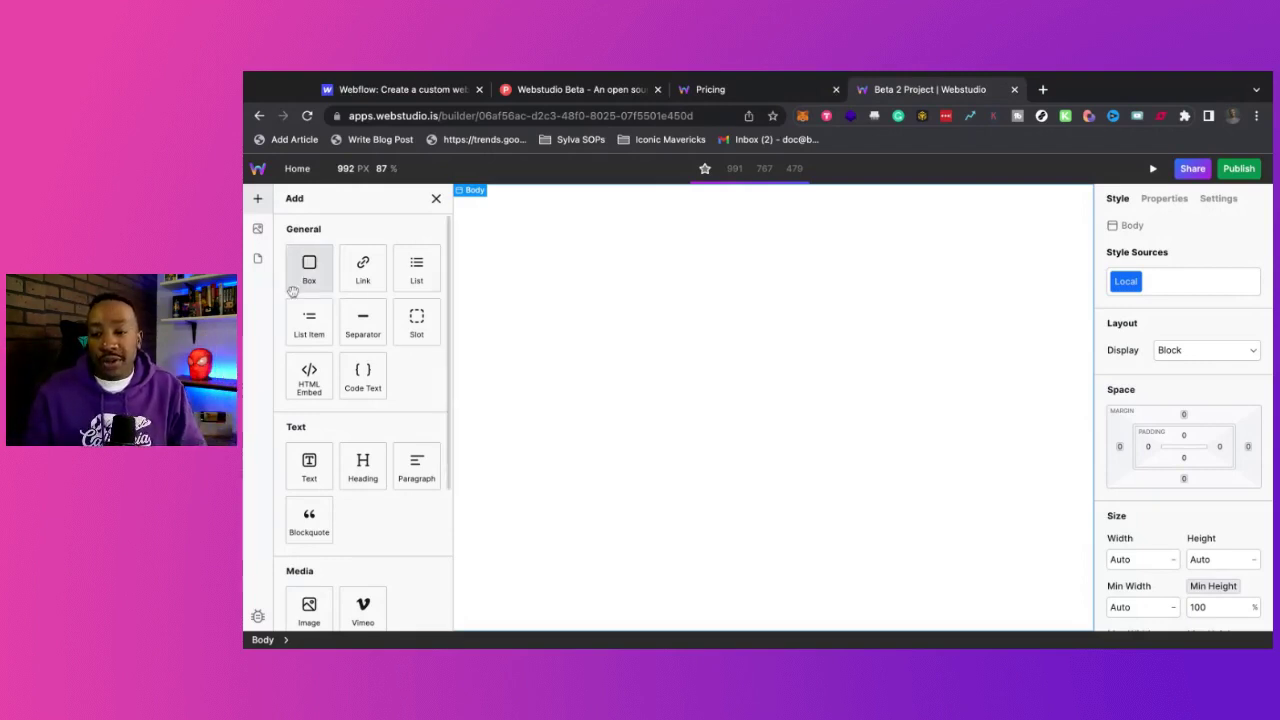
Add a Box to the page, then a Heading and a Paragraph inside it
{"action": "left_click", "coordinate": [306, 270]}
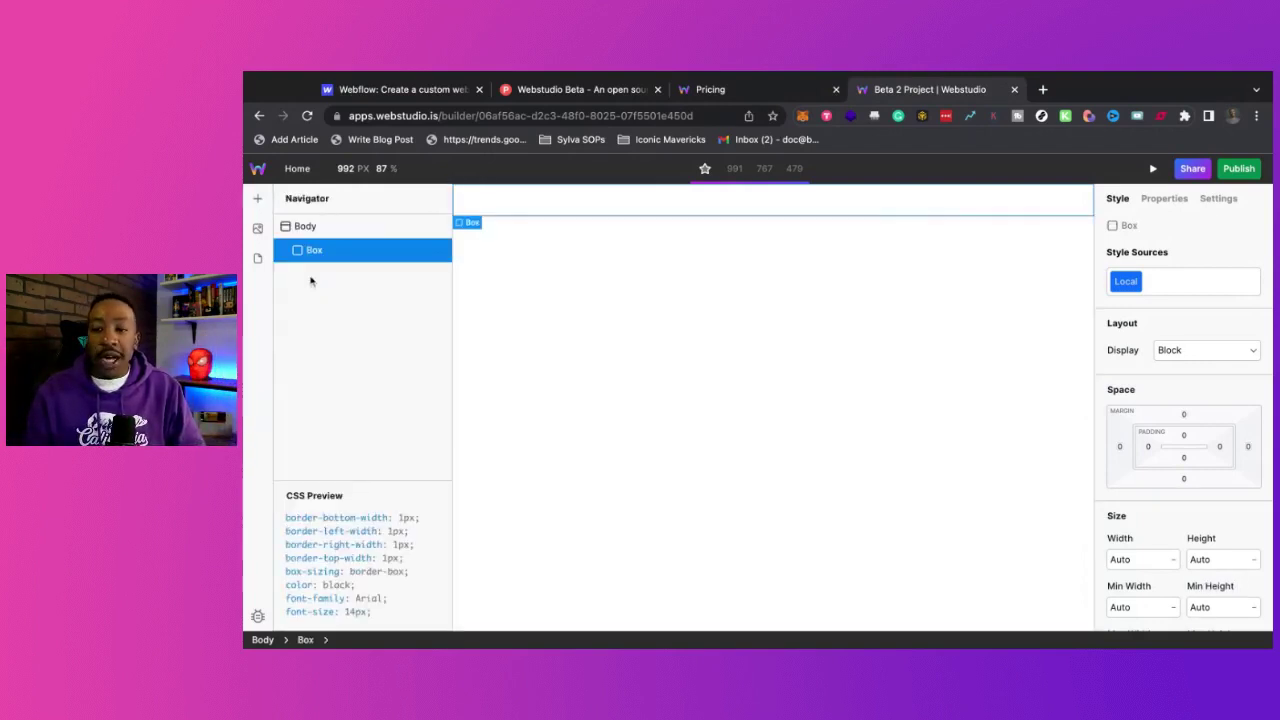
{"action": "left_click", "coordinate": [257, 198]}
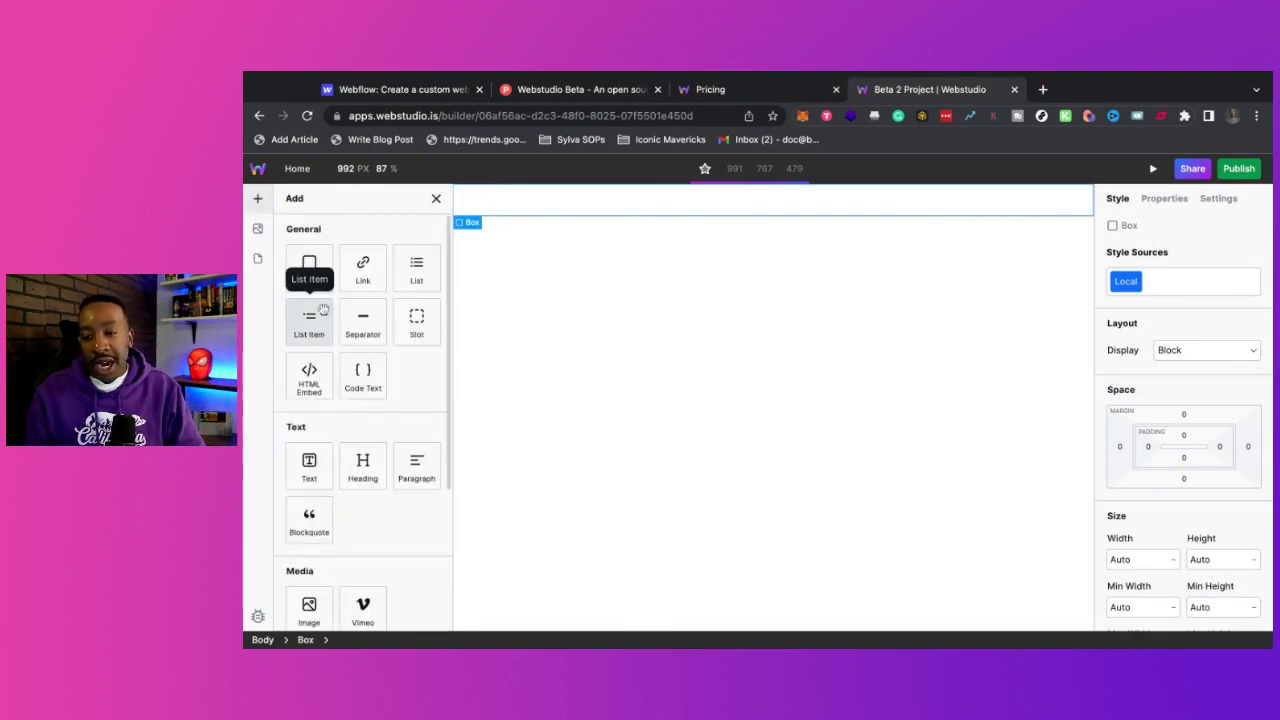
{"action": "left_click", "coordinate": [363, 463]}
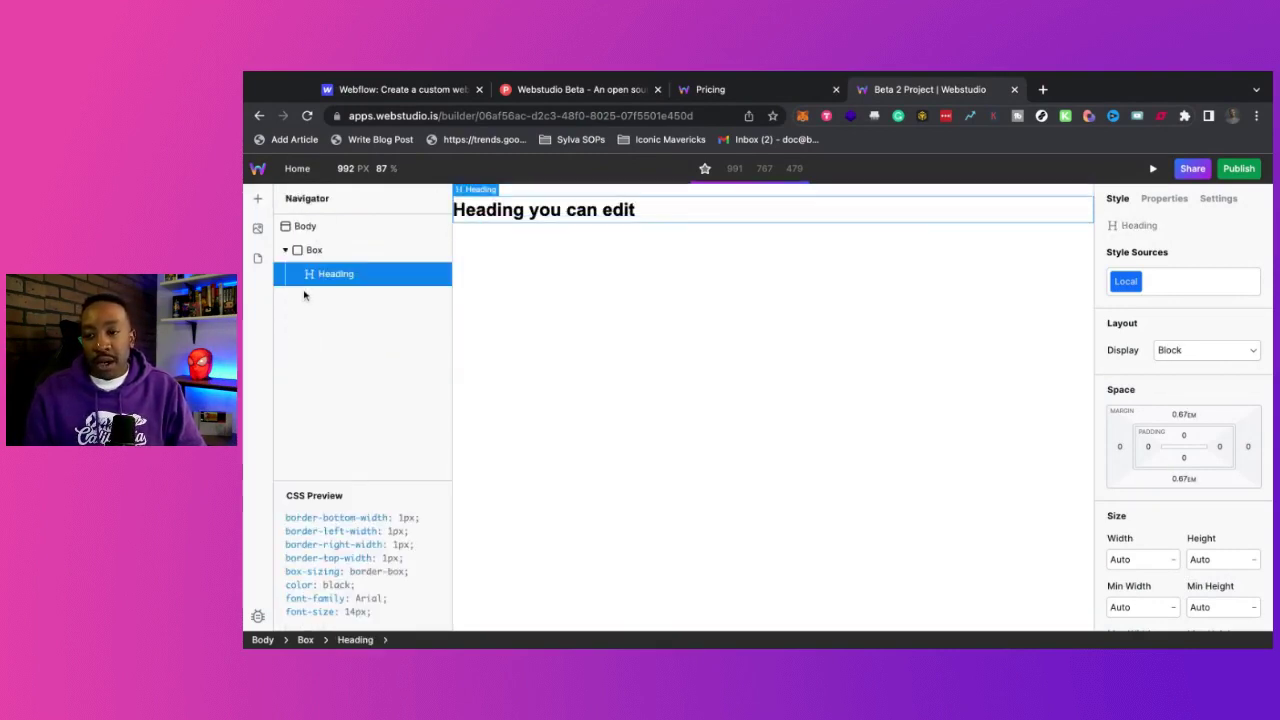
{"action": "left_click", "coordinate": [256, 199]}
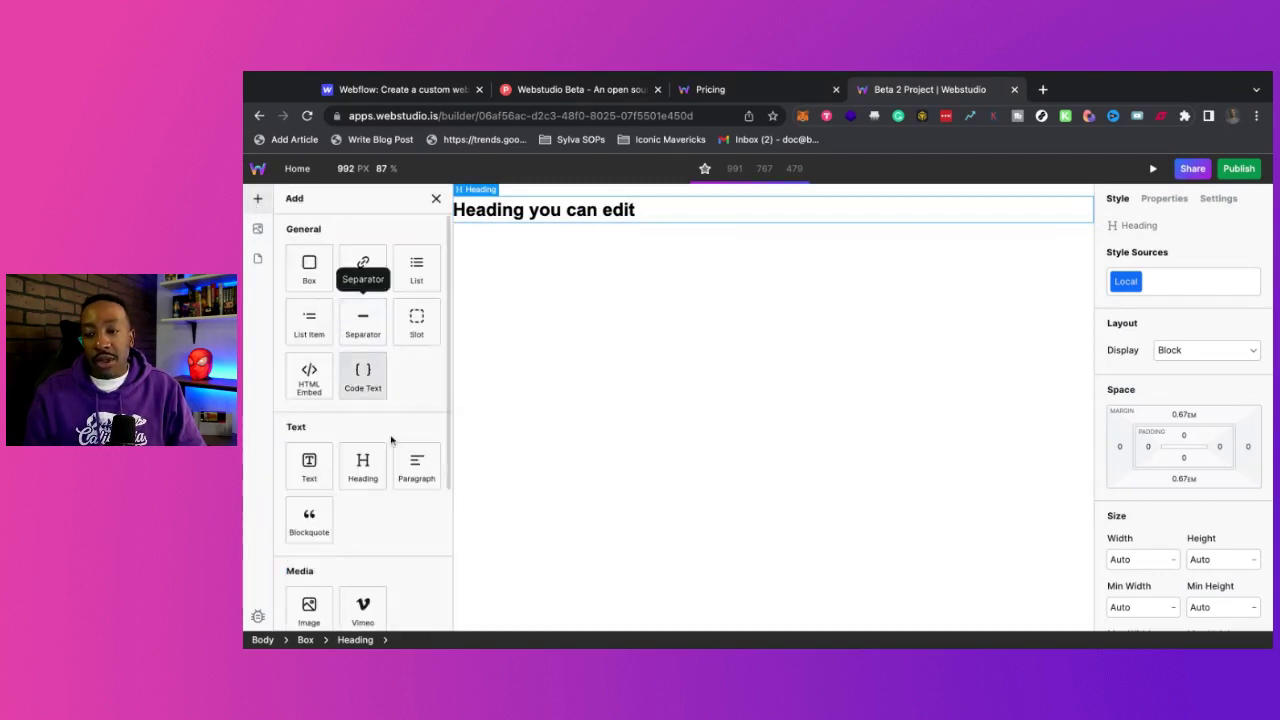
{"action": "left_click", "coordinate": [413, 464]}
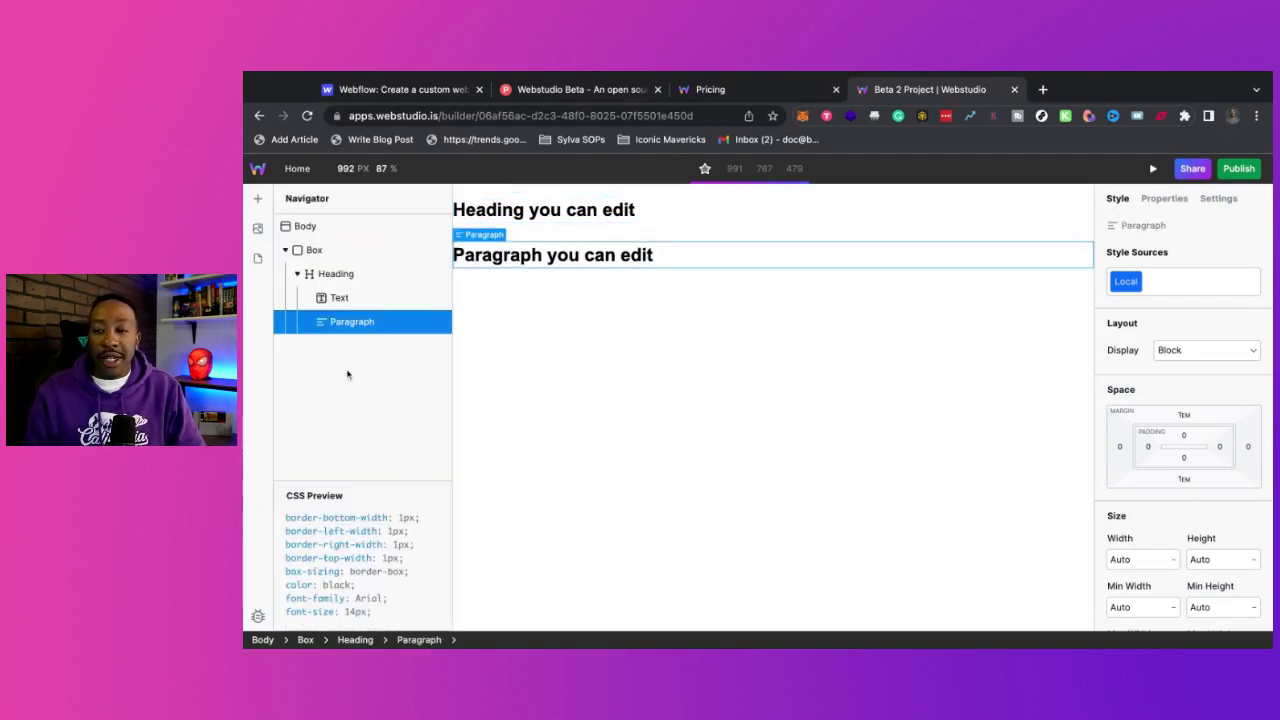
Expand the Box in the Navigator to show its Heading and Paragraph children
{"action": "left_click", "coordinate": [286, 251]}
{"action": "left_click", "coordinate": [286, 251]}
{"action": "left_click", "coordinate": [286, 251]}
{"action": "left_click", "coordinate": [286, 251]}
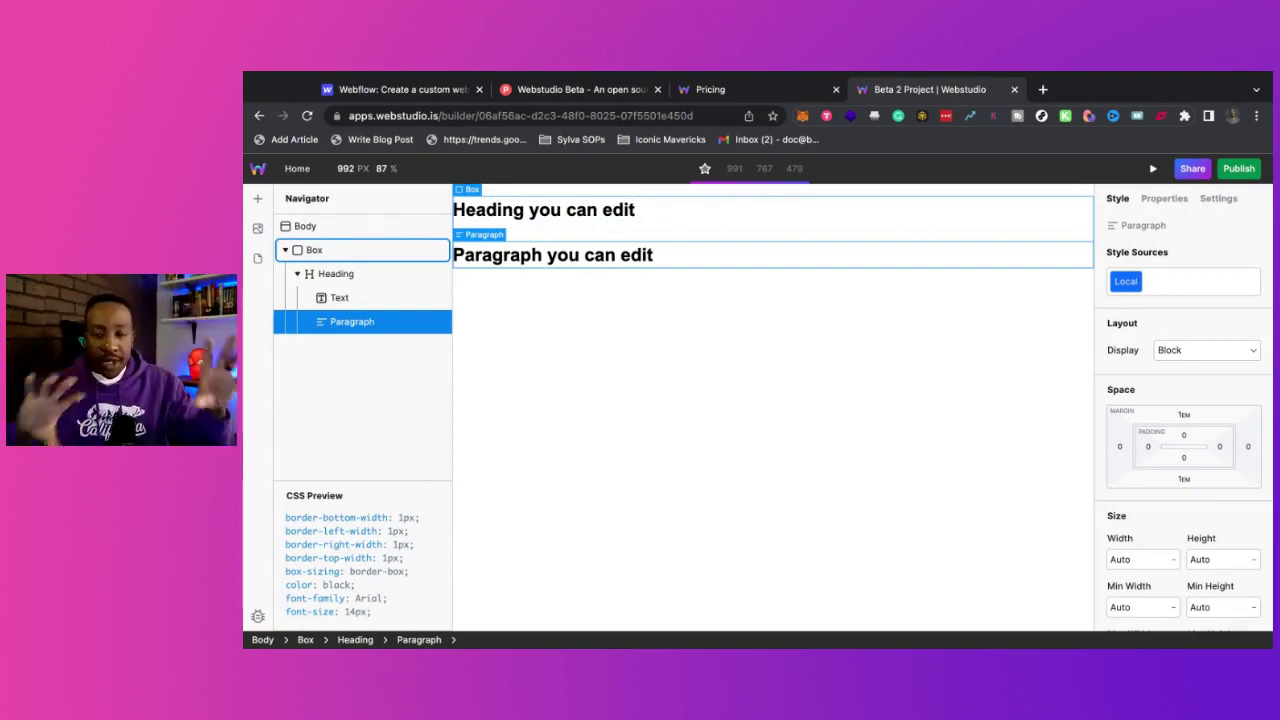
Select the heading's Text element in the Navigator and enter inline editing on the canvas
{"action": "left_click", "coordinate": [305, 228]}
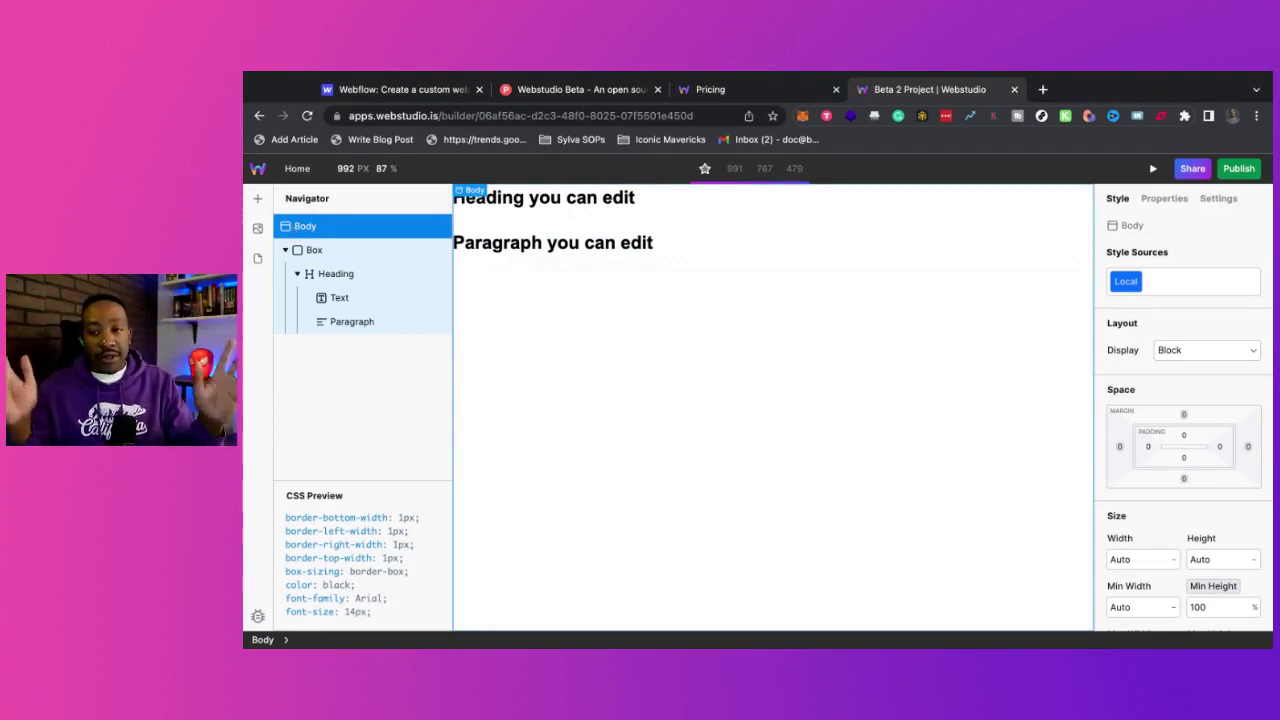
{"action": "left_click", "coordinate": [319, 252]}
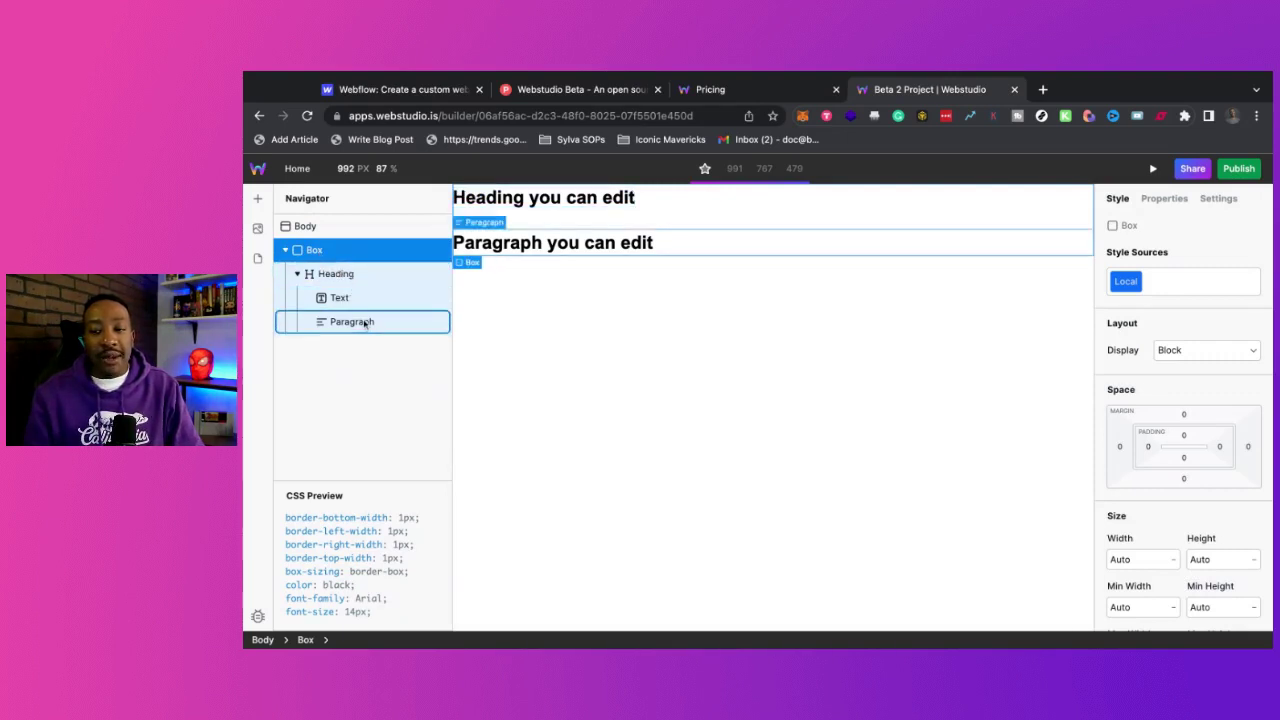
{"action": "left_click", "coordinate": [365, 322]}
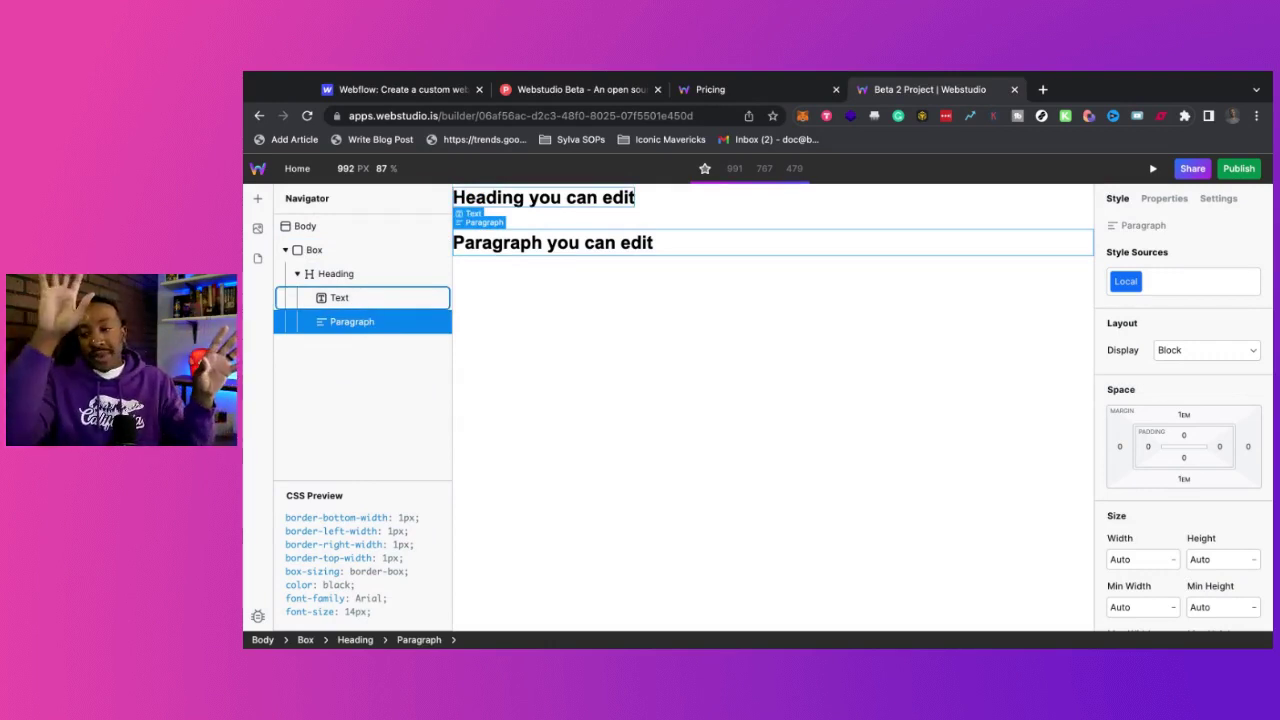
{"action": "left_click", "coordinate": [350, 281]}
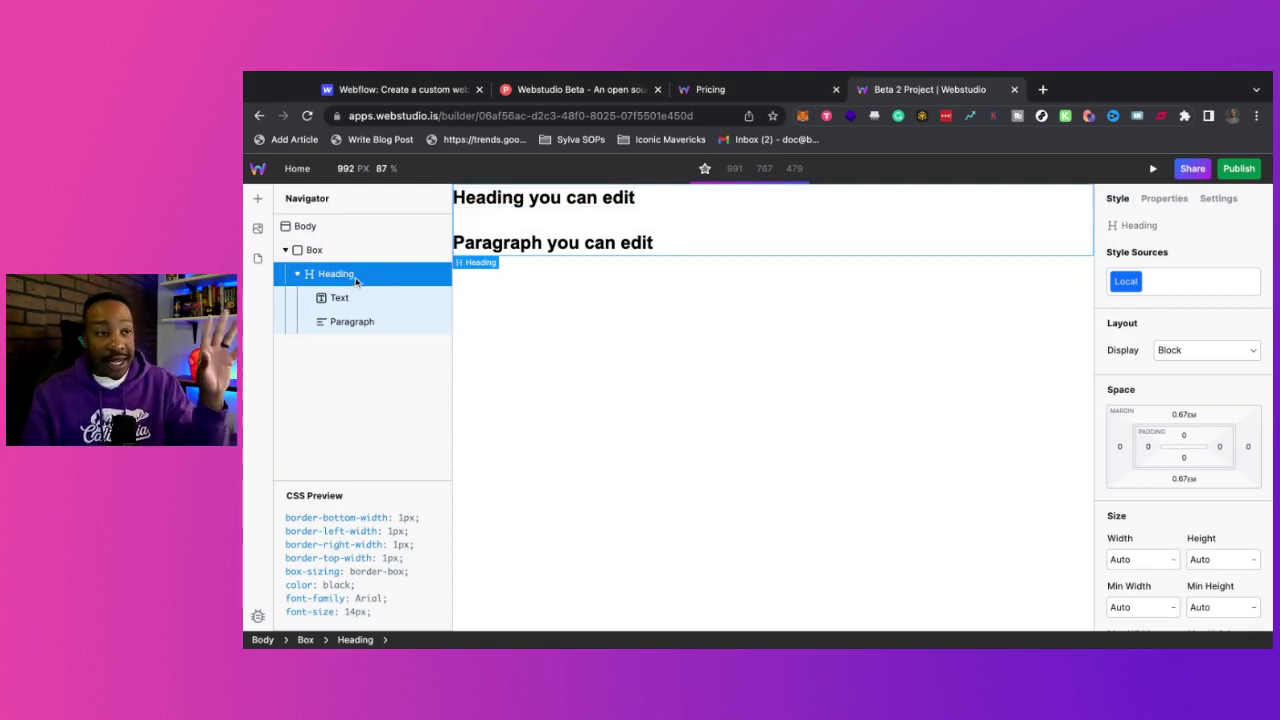
{"action": "left_click", "coordinate": [545, 198]}
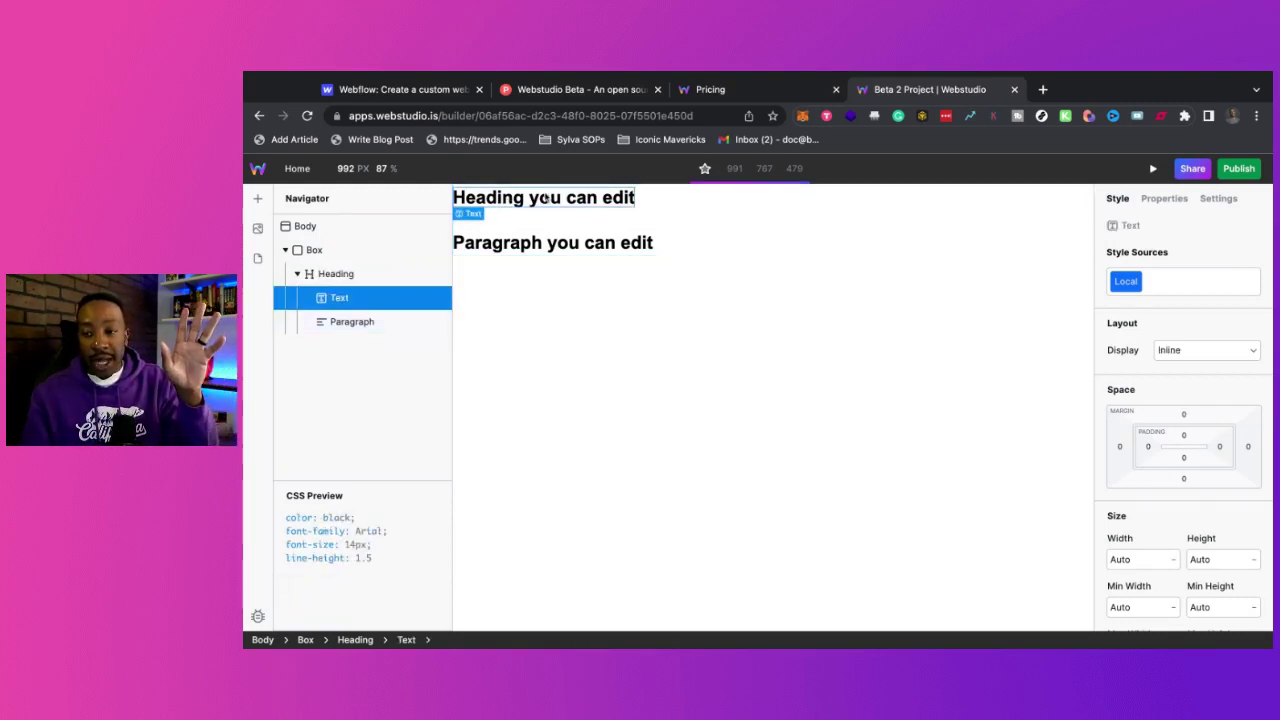
{"action": "left_click", "coordinate": [358, 298]}
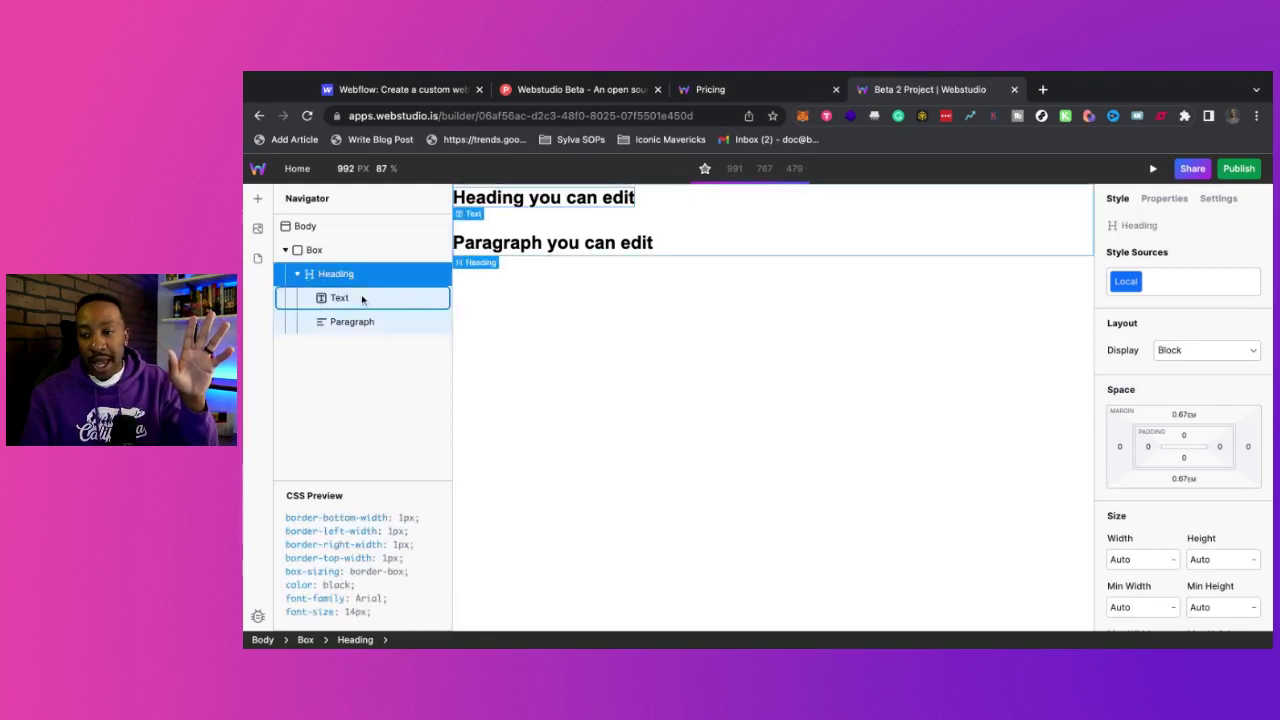
{"action": "left_click", "coordinate": [362, 298]}
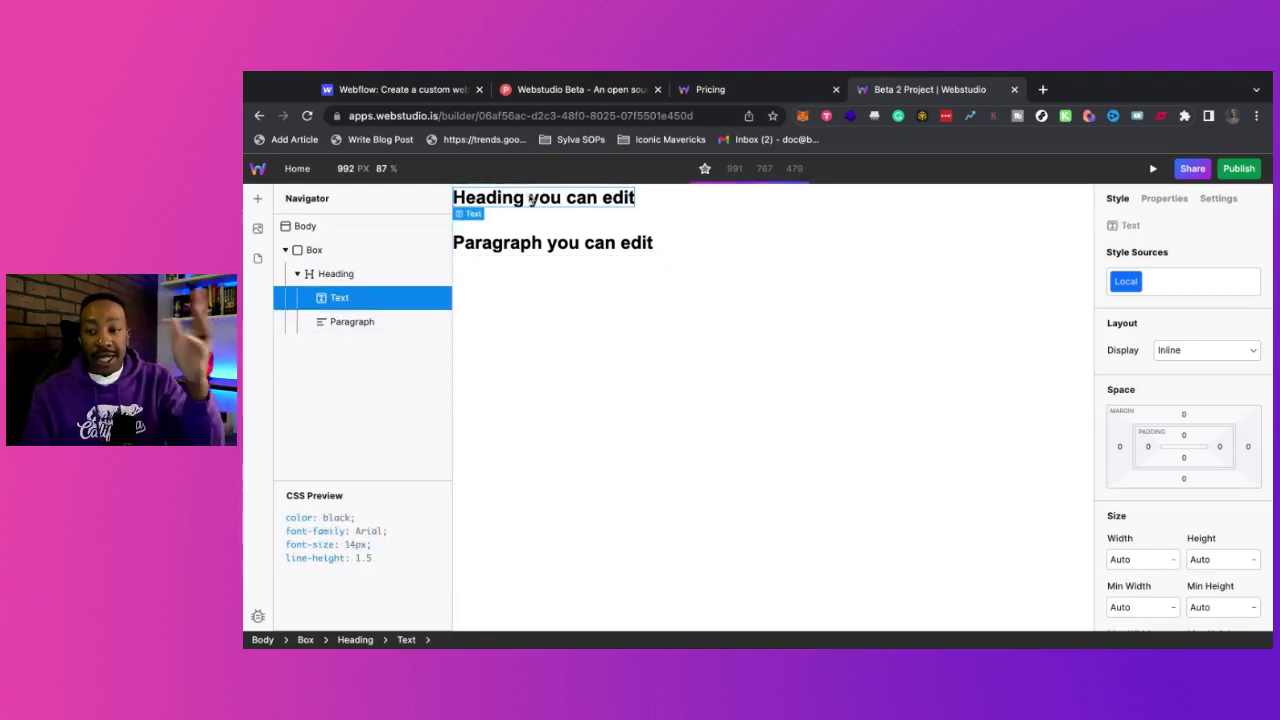
{"action": "left_click", "coordinate": [540, 198]}
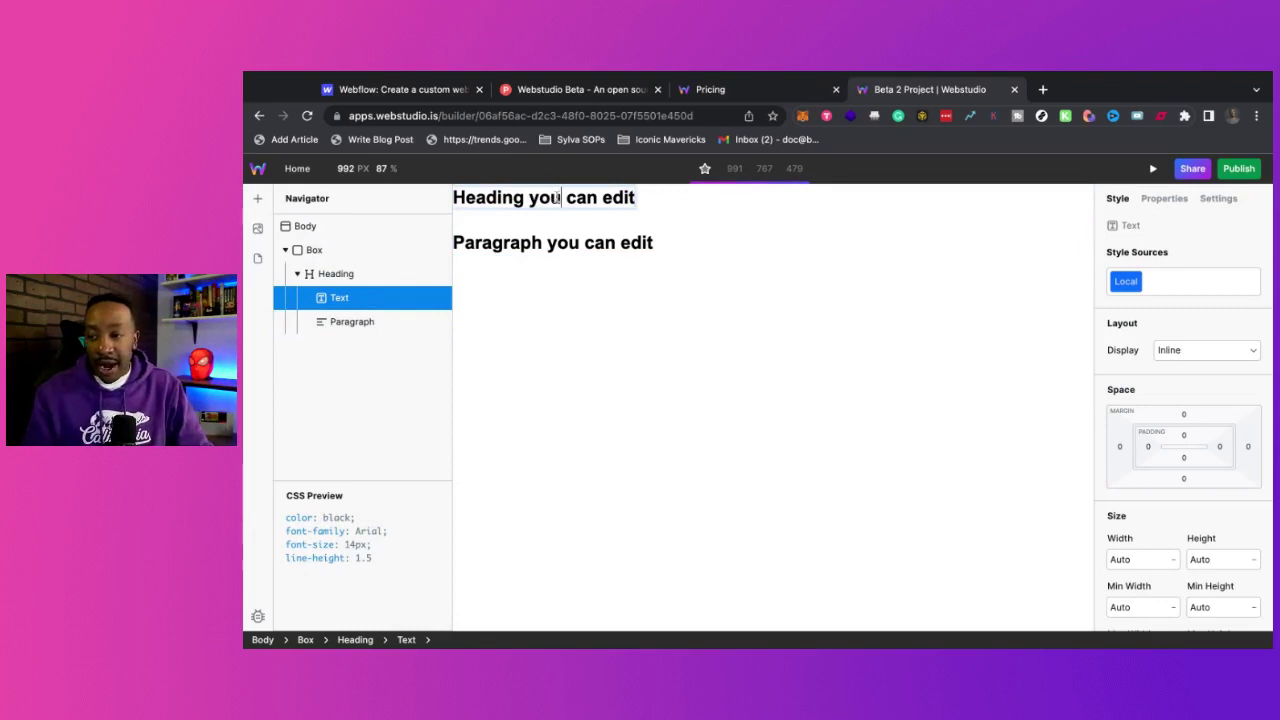
Replace 'Heading you can edit' with 'I like Pie'
{"action": "triple_click", "coordinate": [556, 197]}
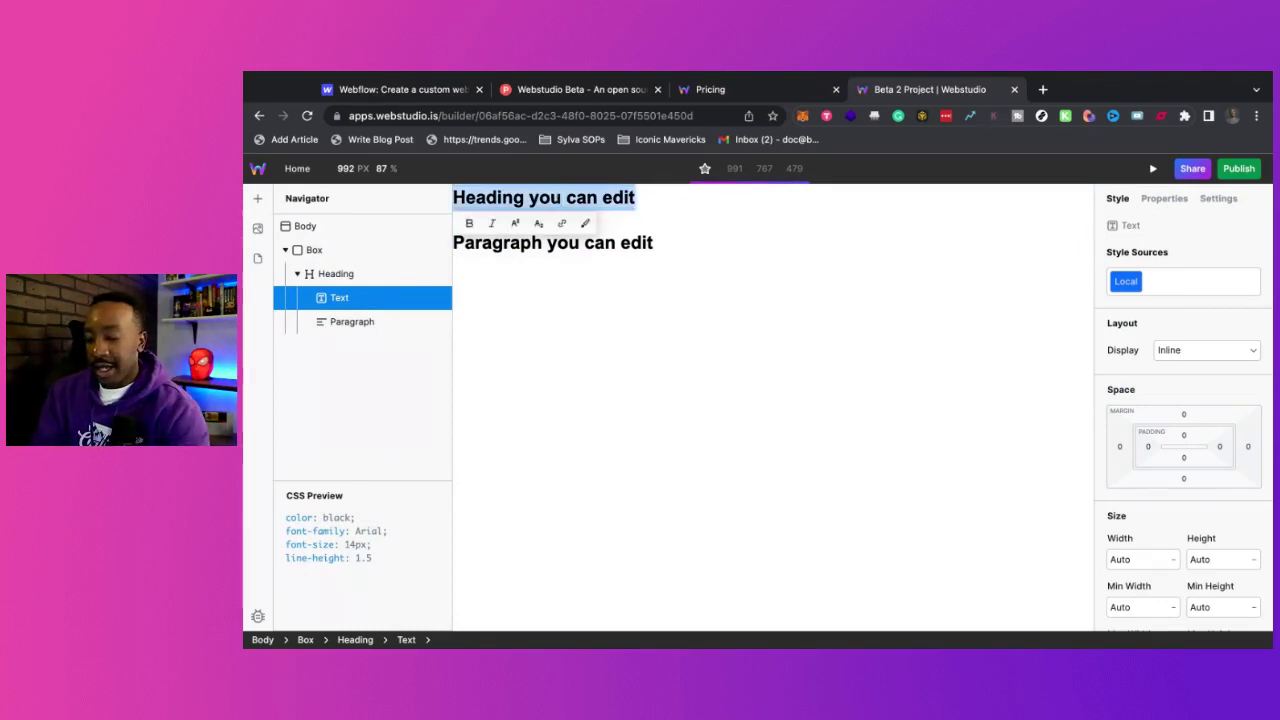
{"action": "key", "text": "BackSpace"}
{"action": "type", "text": "I like Pie"}
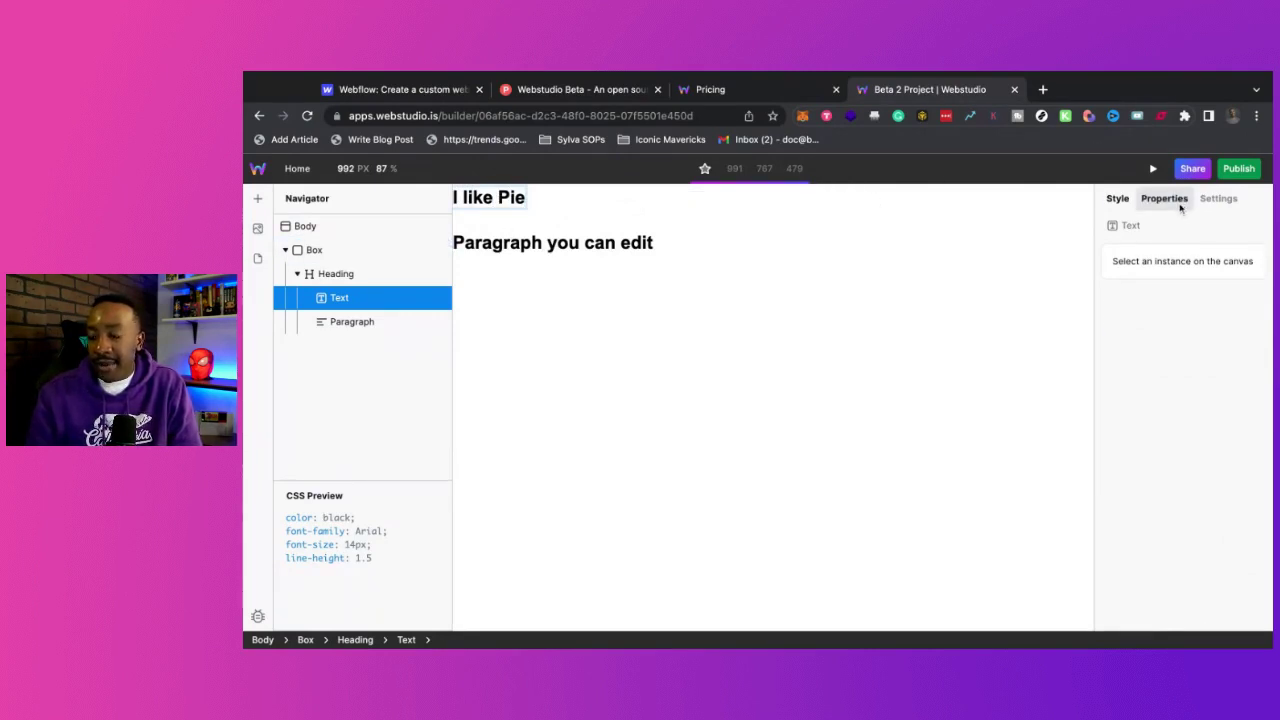
Check the Text element's Properties and Settings, then select the Heading in the Navigator
{"action": "left_click", "coordinate": [1180, 205]}
{"action": "left_click", "coordinate": [1122, 205]}
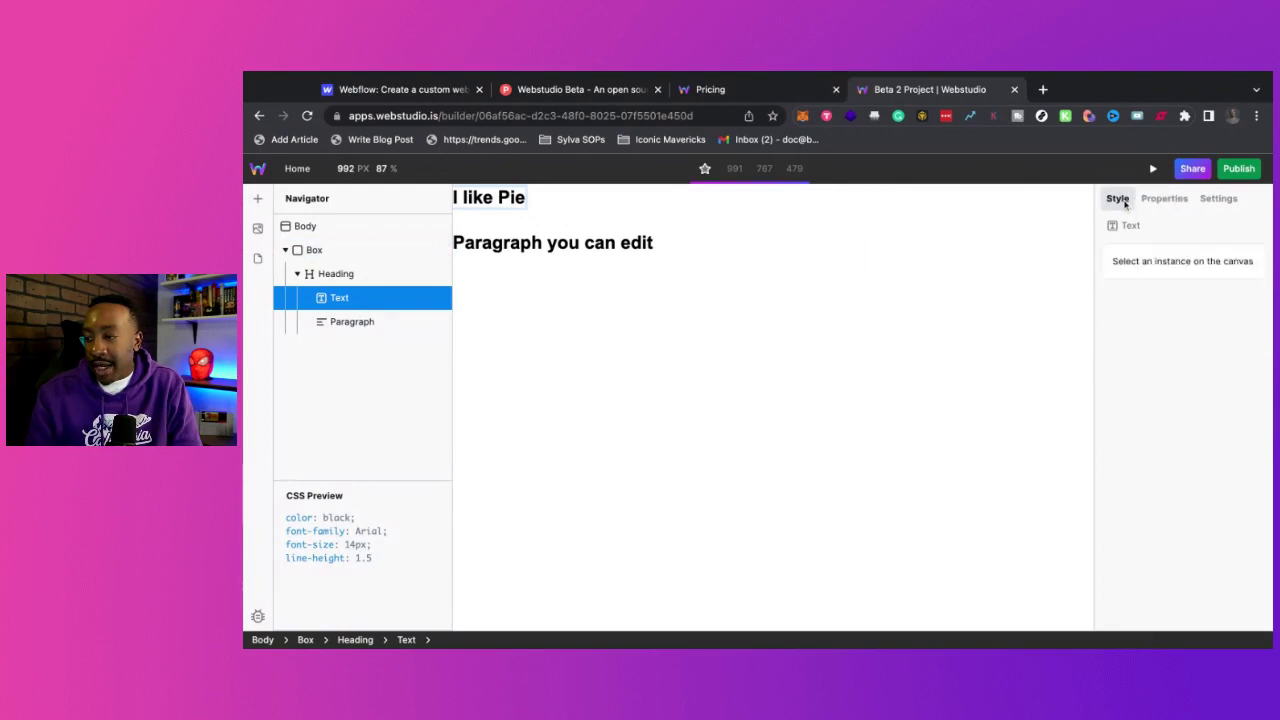
{"action": "left_click", "coordinate": [1210, 210]}
{"action": "left_click", "coordinate": [1120, 200]}
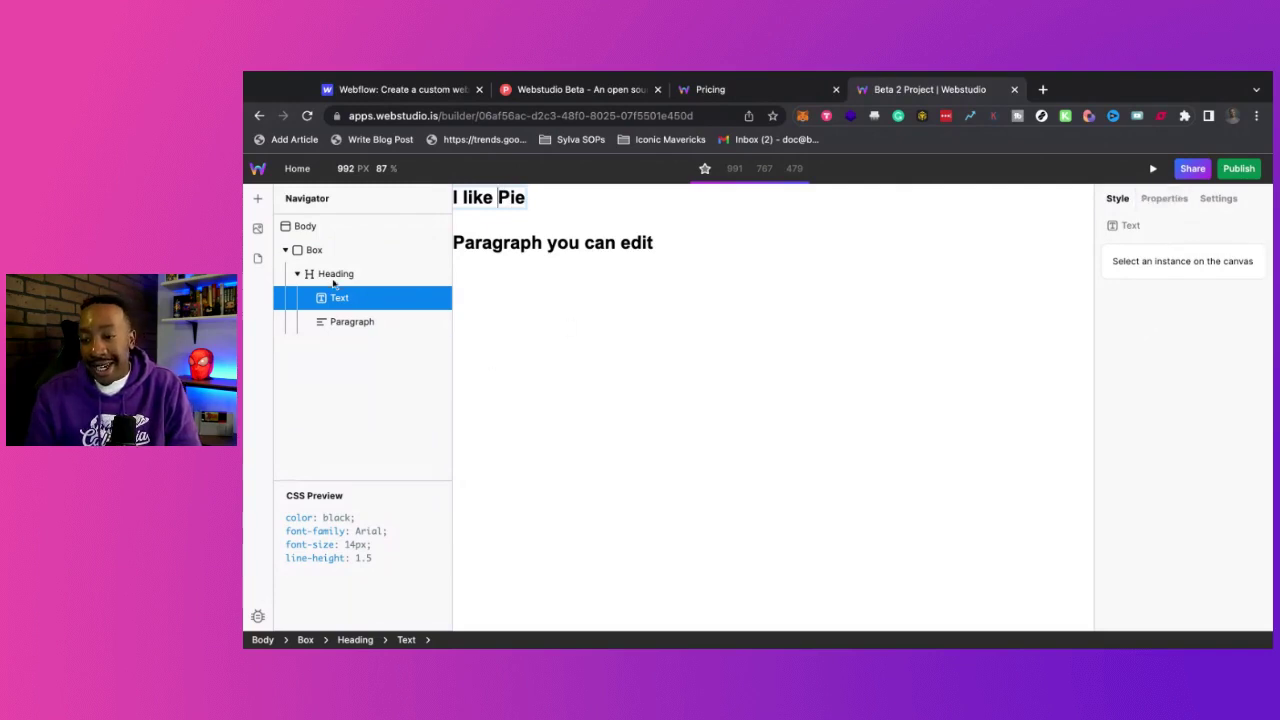
{"action": "left_click", "coordinate": [332, 275]}
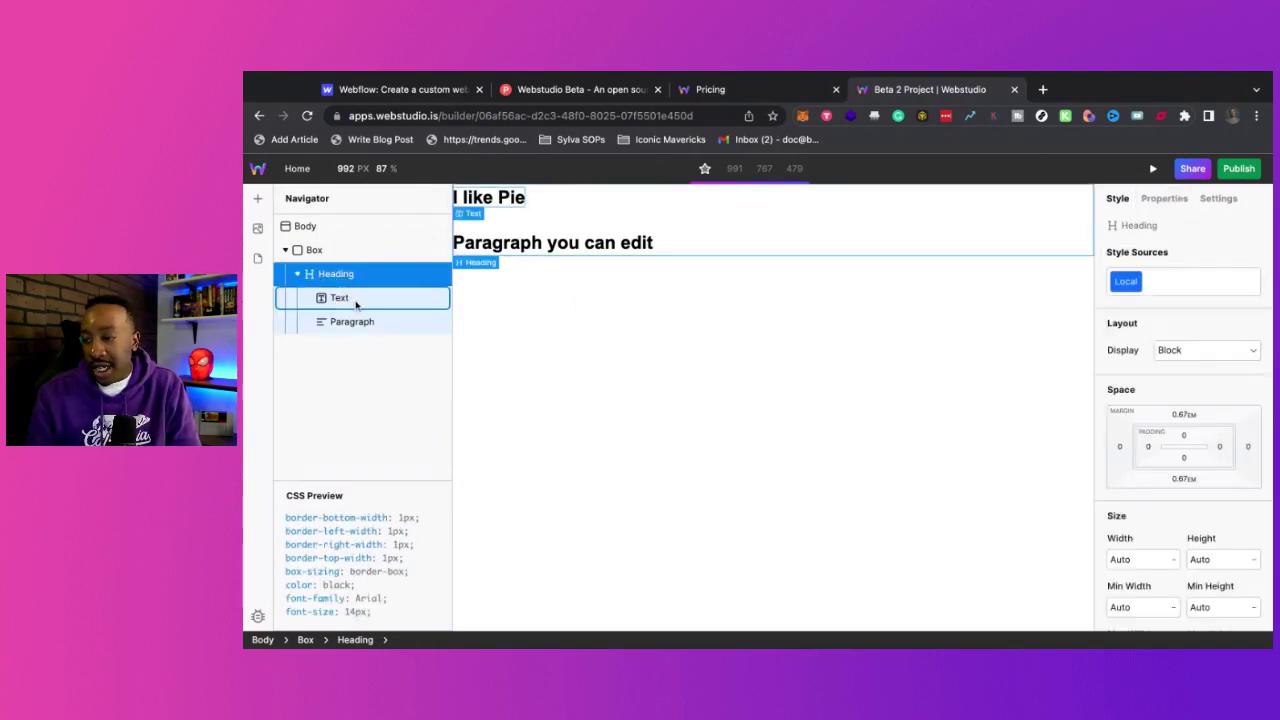
{"action": "left_click", "coordinate": [356, 300]}
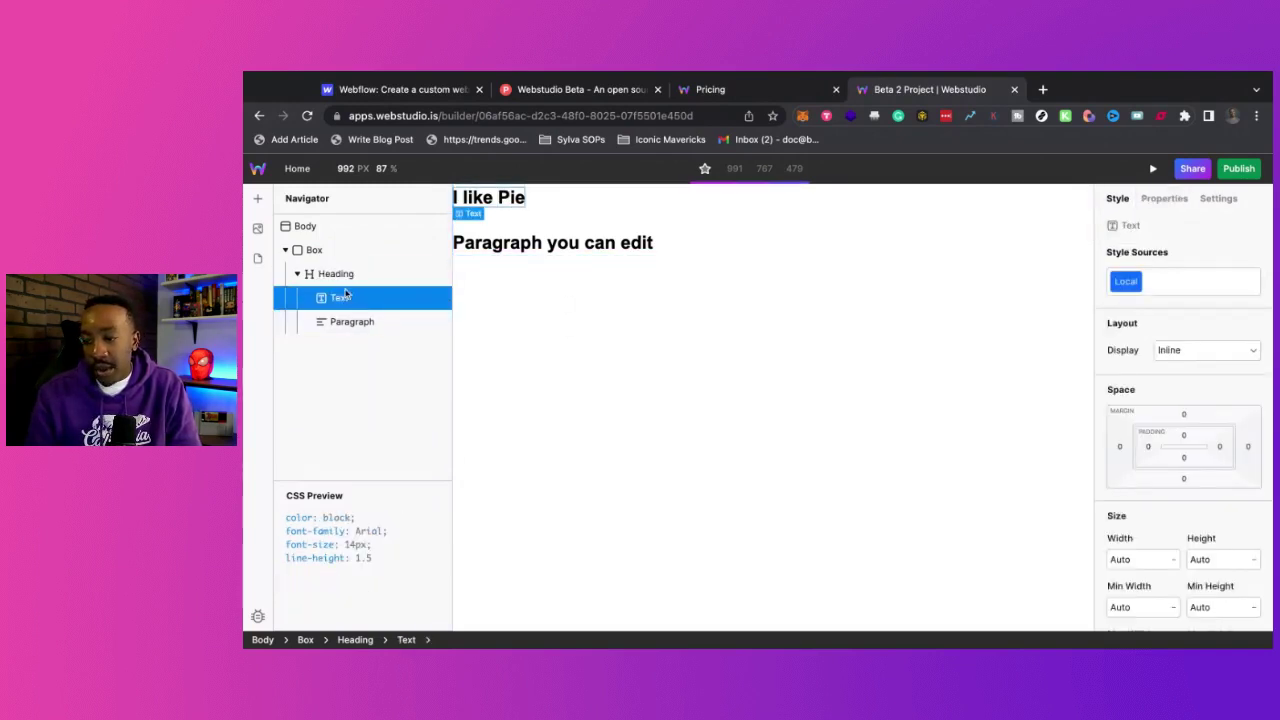
{"action": "left_click", "coordinate": [341, 277]}
{"action": "left_click", "coordinate": [349, 300]}
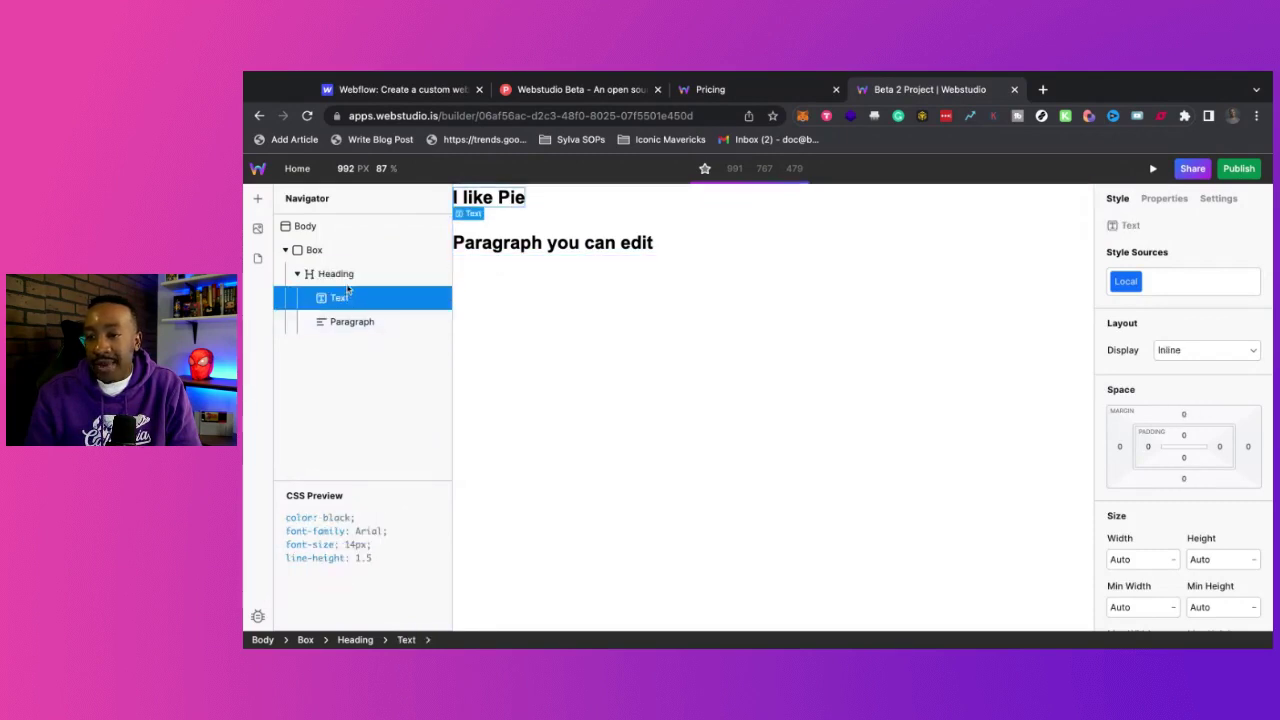
{"action": "left_click", "coordinate": [348, 276]}
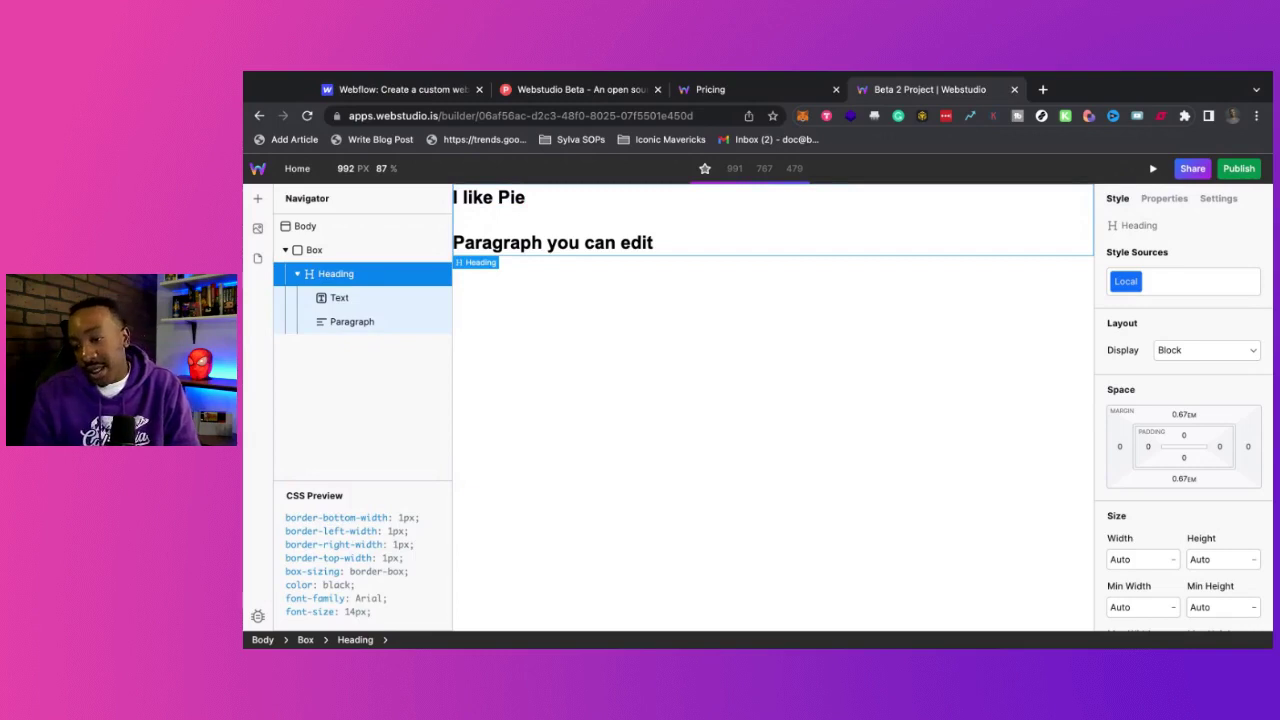
Center-align the heading block's text in the Typography section
{"action": "scroll", "coordinate": [1227, 362], "scroll_direction": "down", "scroll_amount": 3}
{"action": "scroll", "coordinate": [1227, 362], "scroll_direction": "down", "scroll_amount": 2}
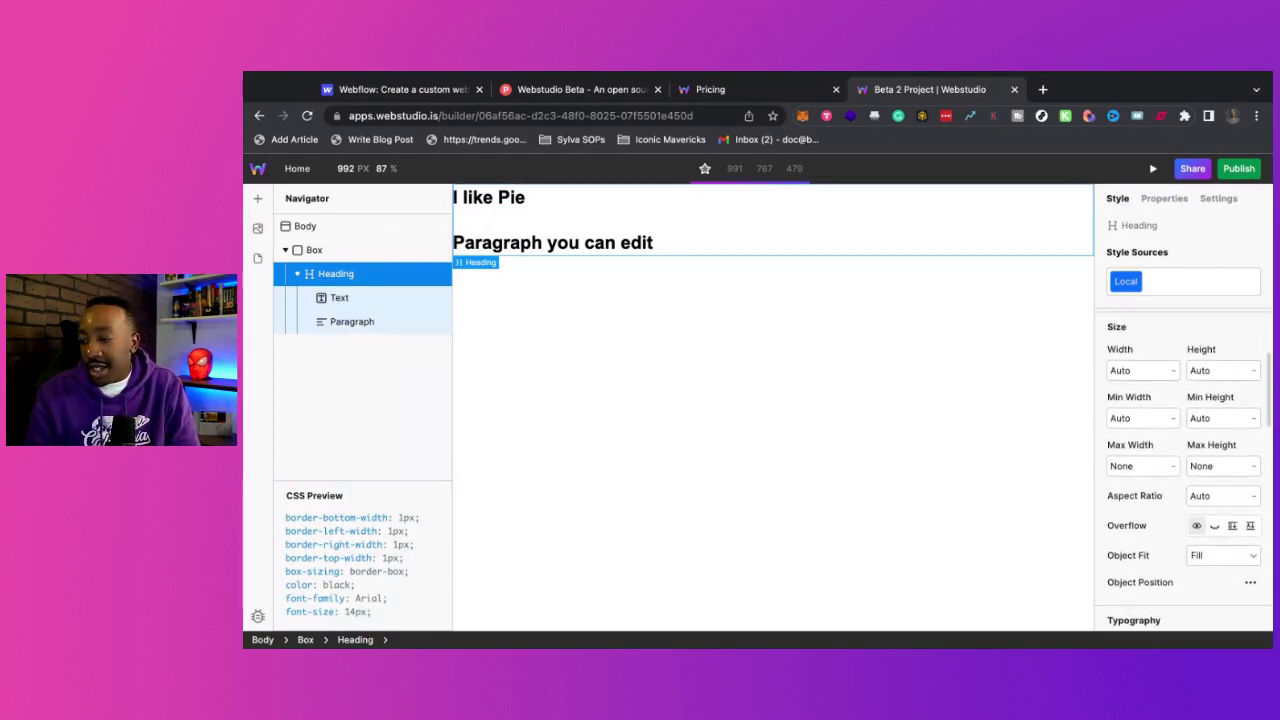
{"action": "scroll", "coordinate": [1184, 470], "scroll_direction": "down", "scroll_amount": 5}
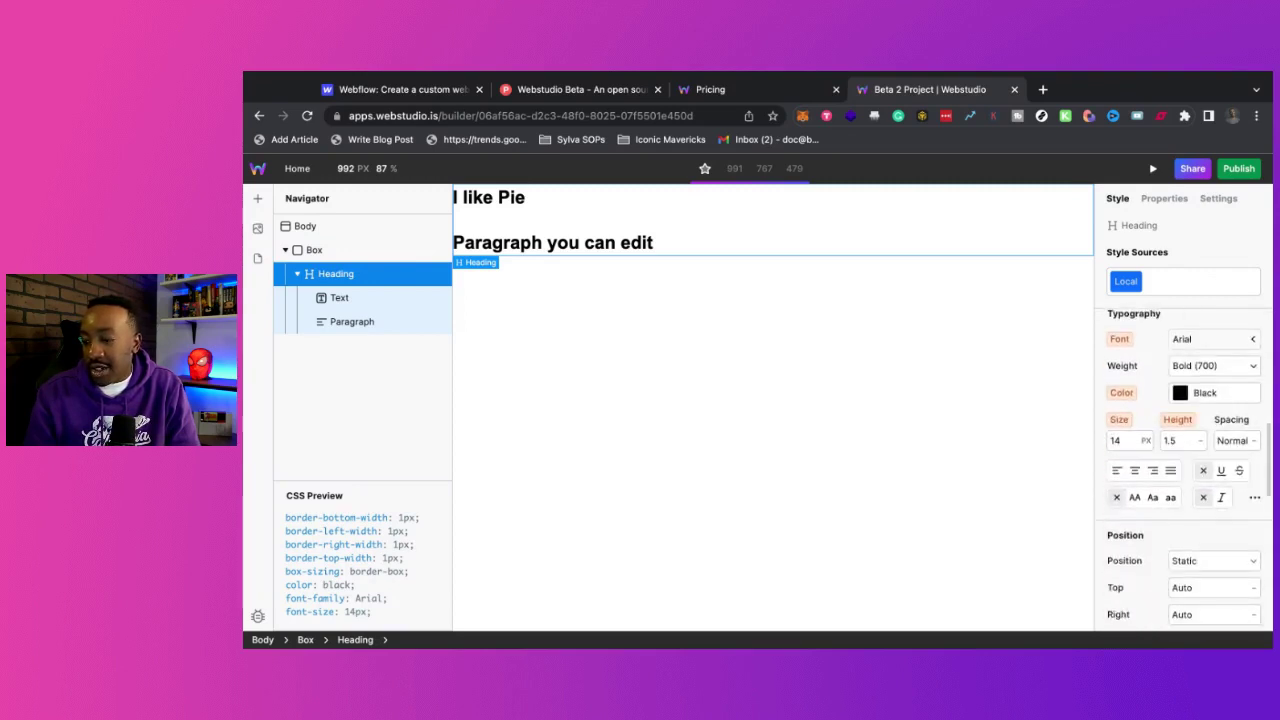
{"action": "left_click", "coordinate": [1134, 471]}
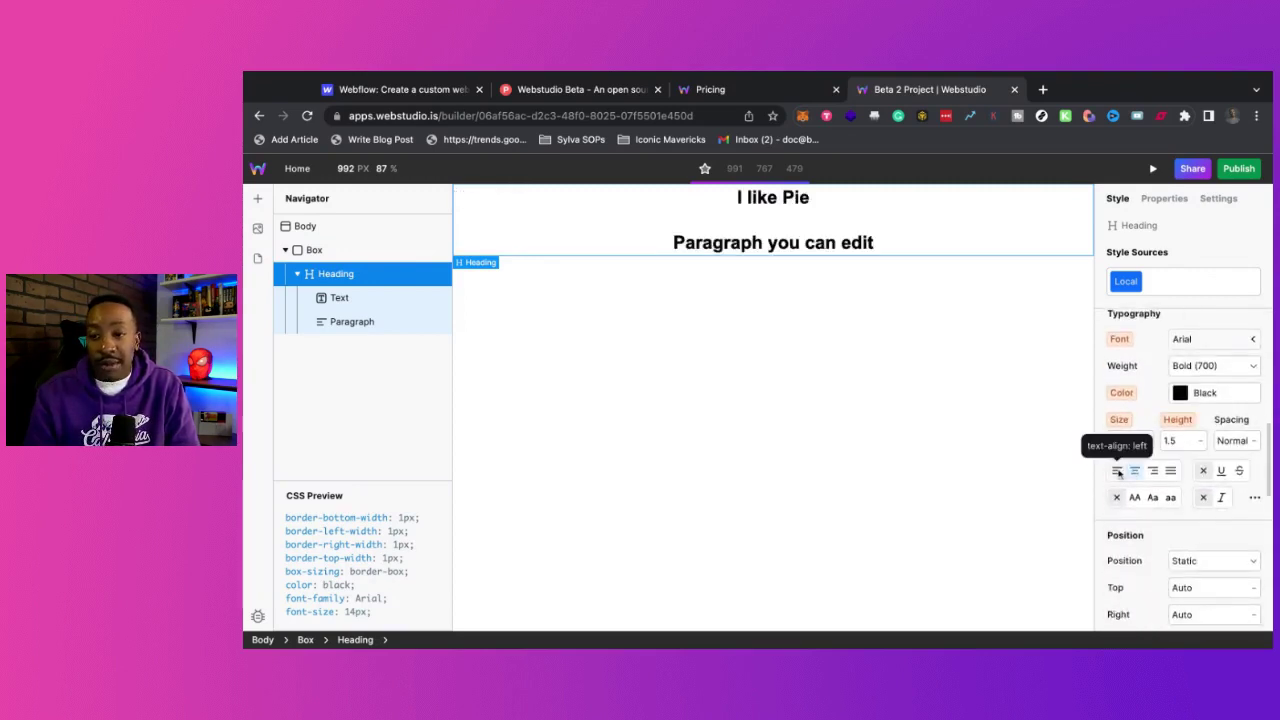
{"action": "left_click", "coordinate": [1116, 471]}
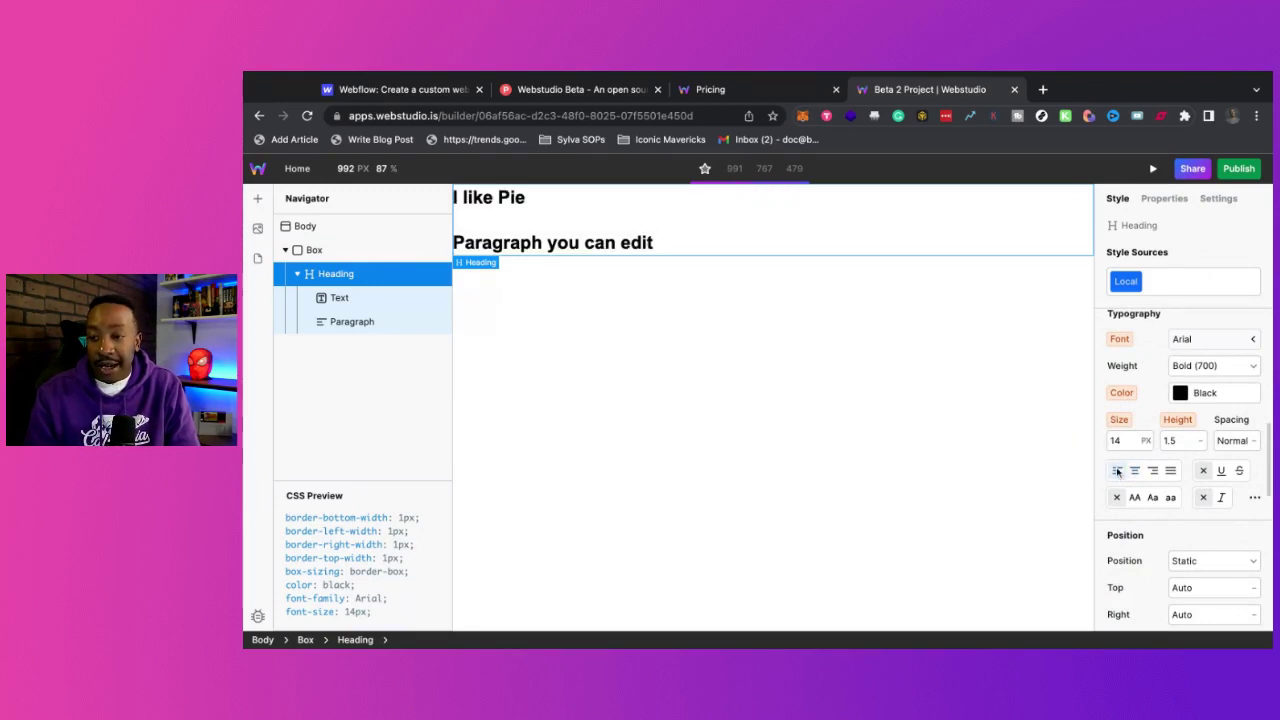
{"action": "left_click", "coordinate": [1135, 471]}
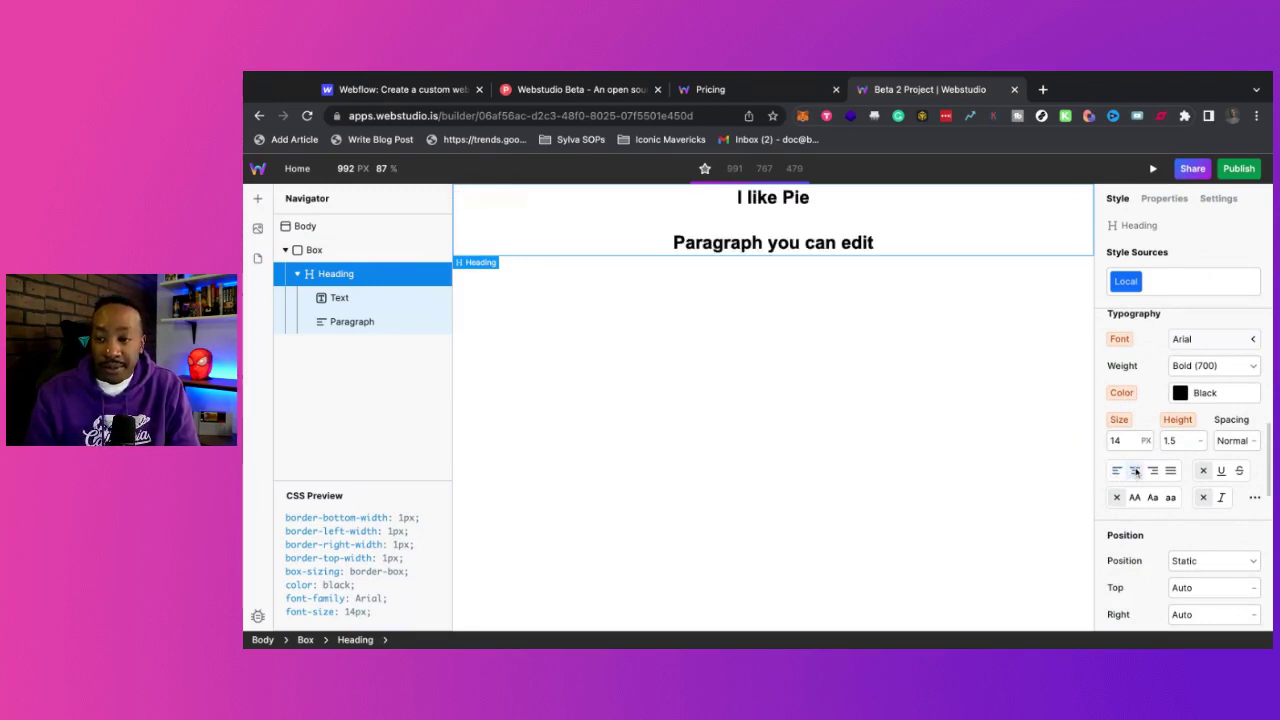
{"action": "left_click", "coordinate": [1117, 474]}
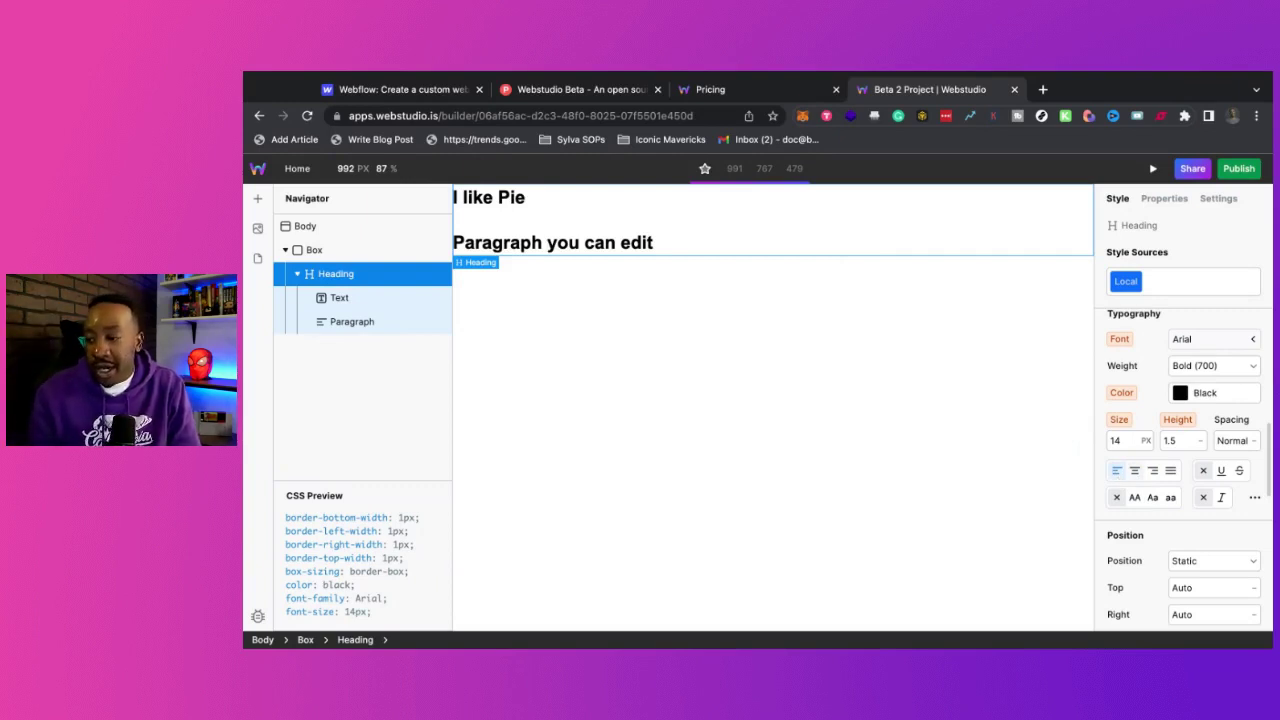
{"action": "left_click", "coordinate": [1134, 473]}
{"action": "left_click", "coordinate": [1152, 472]}
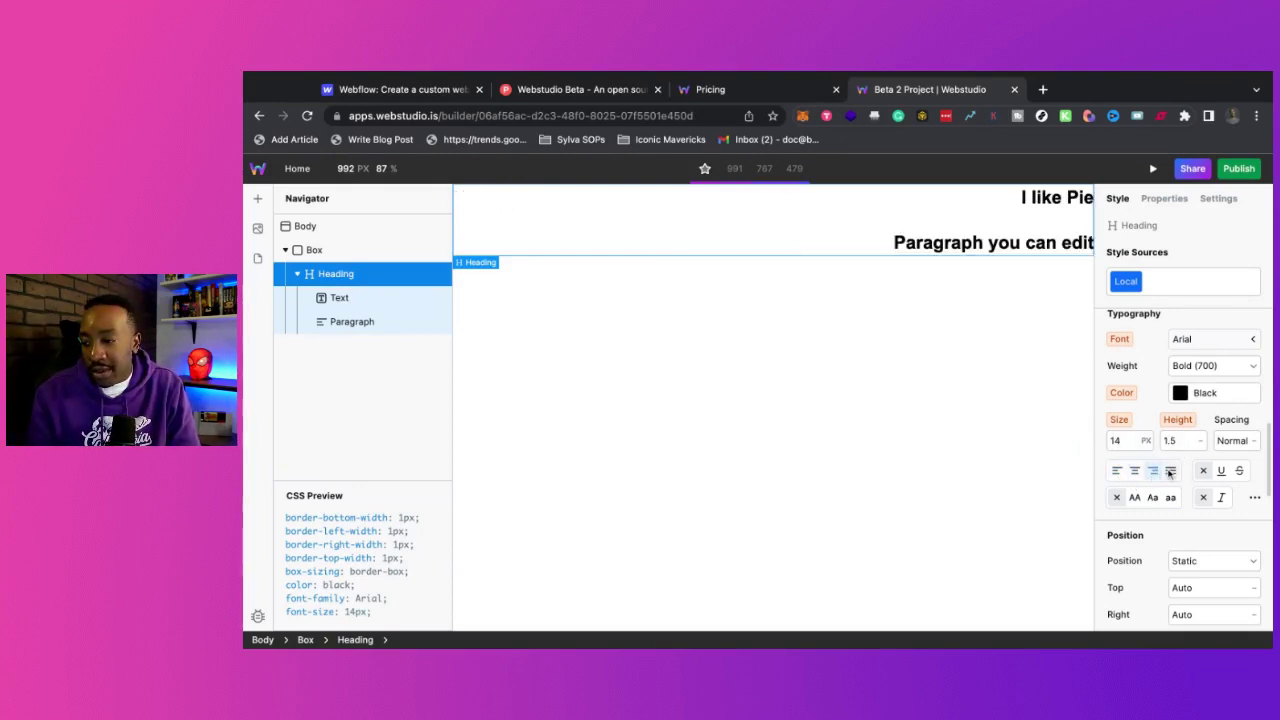
{"action": "left_click", "coordinate": [1167, 472]}
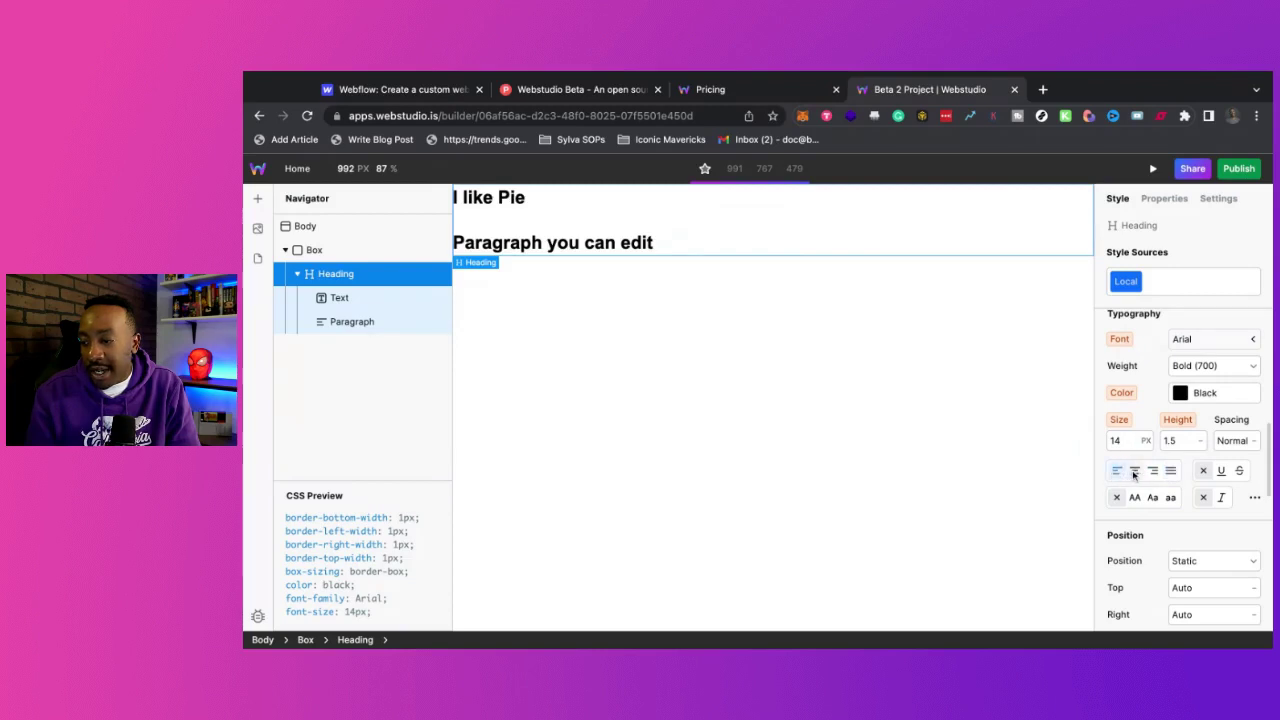
{"action": "left_click", "coordinate": [1134, 471]}
Set the heading's font size to Xxx Large after briefly trying 20 px
{"action": "left_click", "coordinate": [1130, 443]}
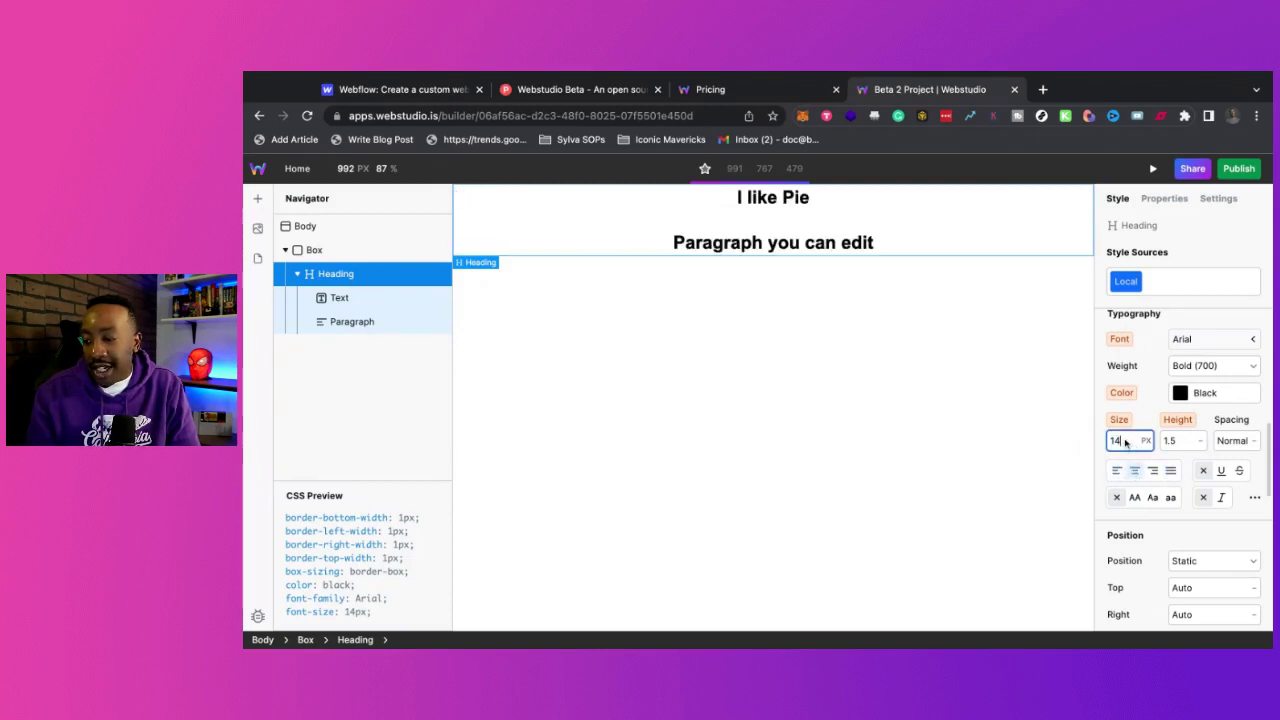
{"action": "key", "text": "BackSpace"}
{"action": "key", "text": "BackSpace"}
{"action": "type", "text": "20"}
{"action": "key", "text": "Return"}
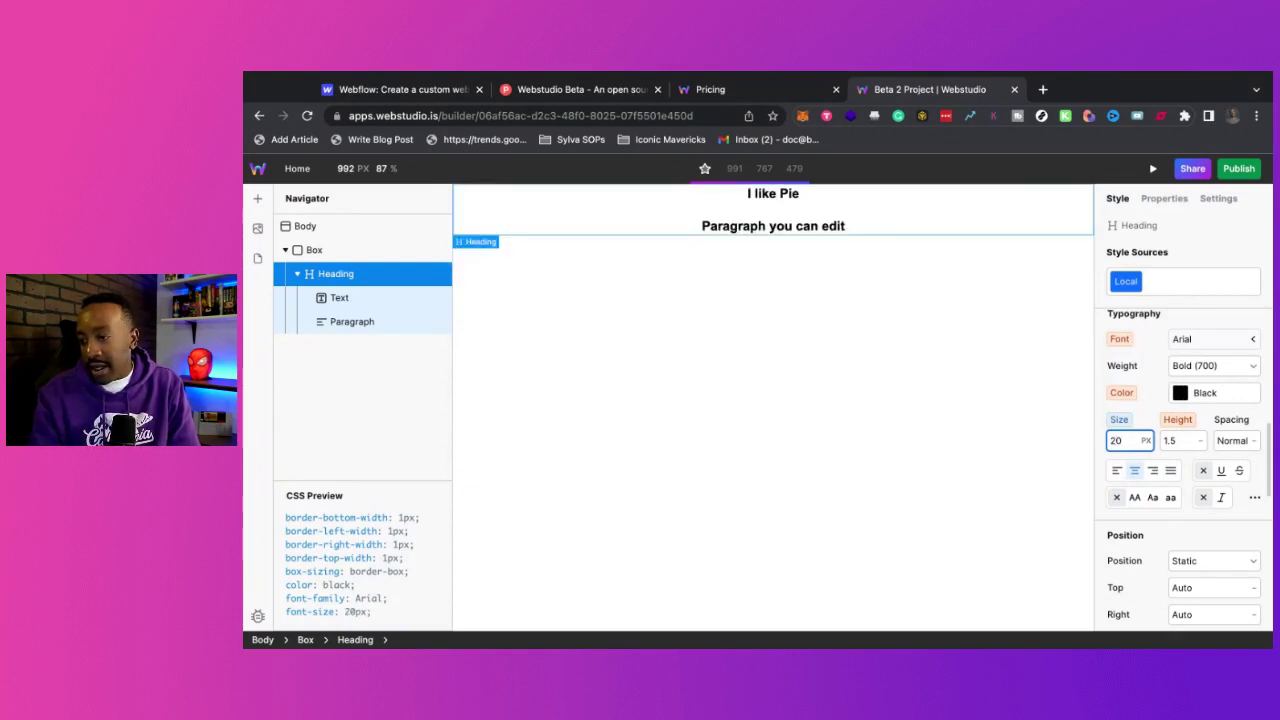
{"action": "left_click", "coordinate": [1146, 440]}
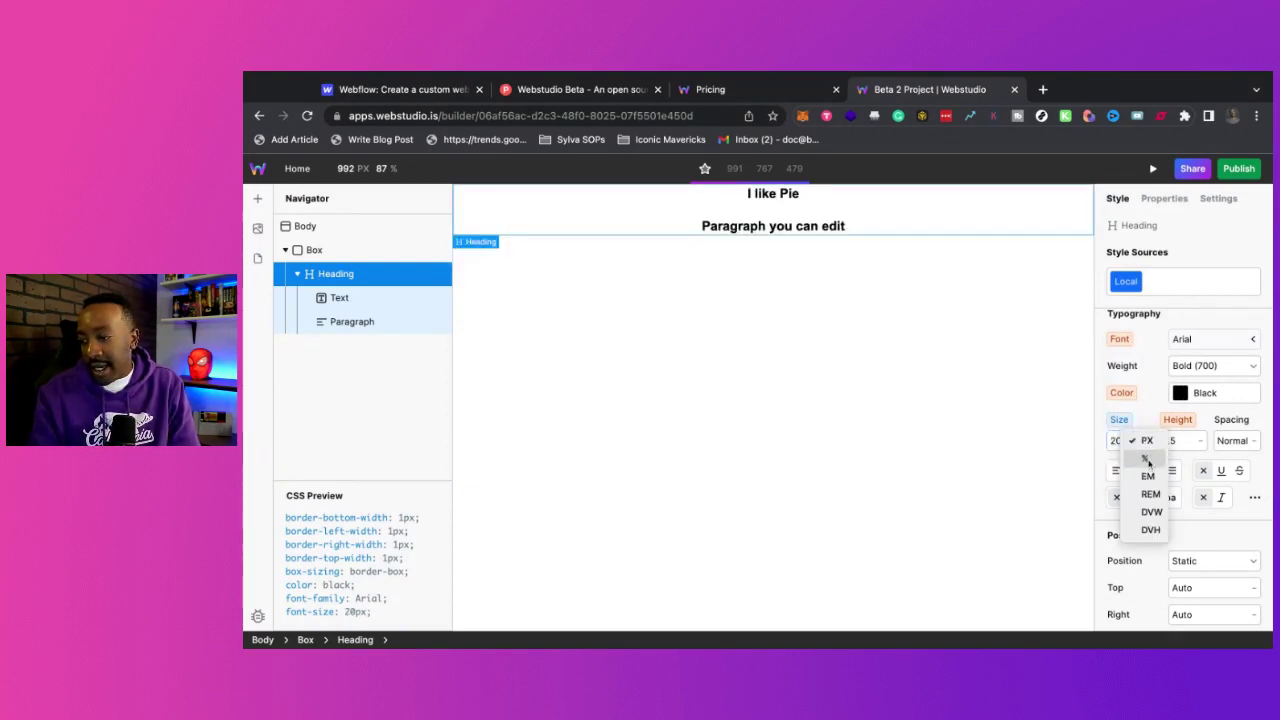
{"action": "left_click", "coordinate": [1116, 447]}
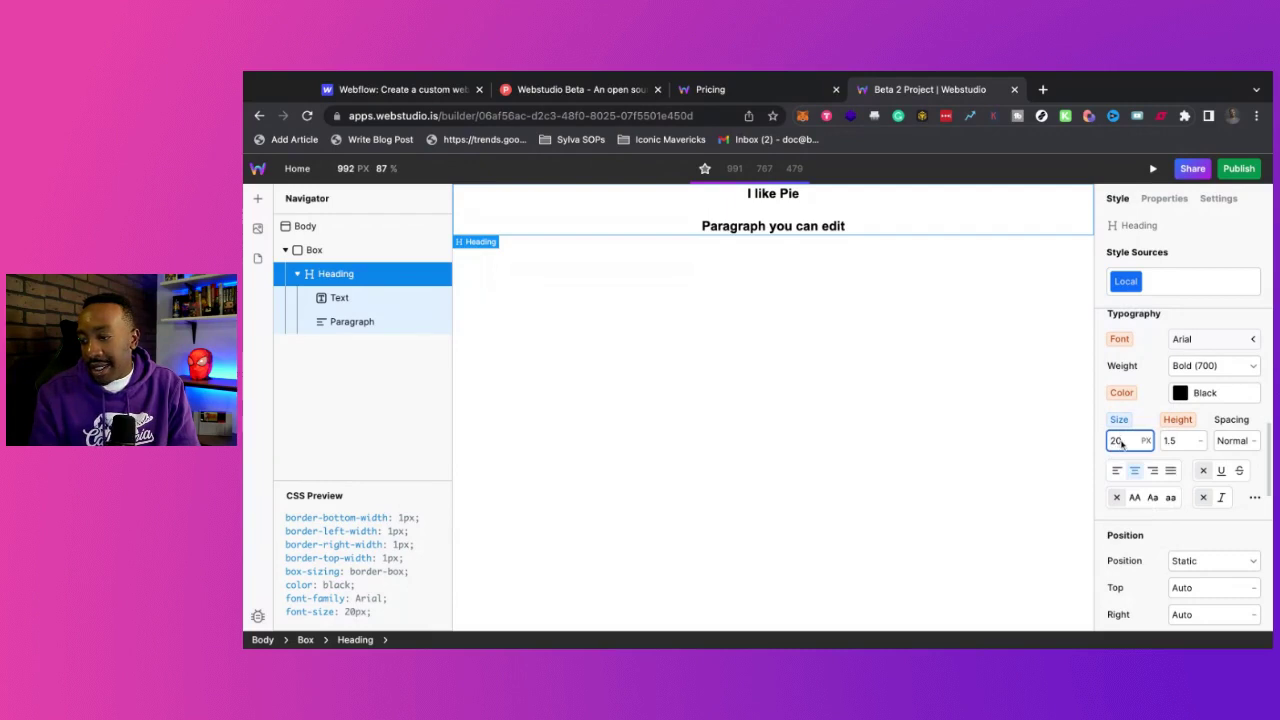
{"action": "key", "text": "BackSpace"}
{"action": "key", "text": "BackSpace"}
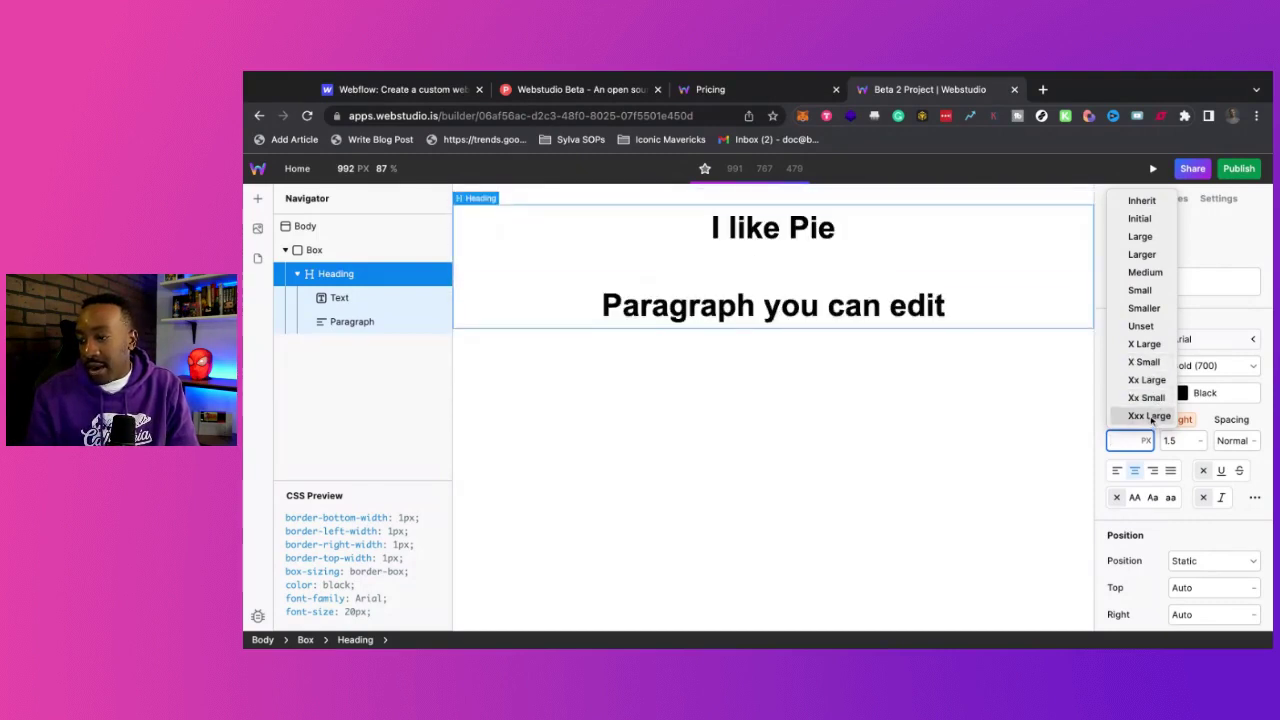
{"action": "left_click", "coordinate": [1150, 416]}
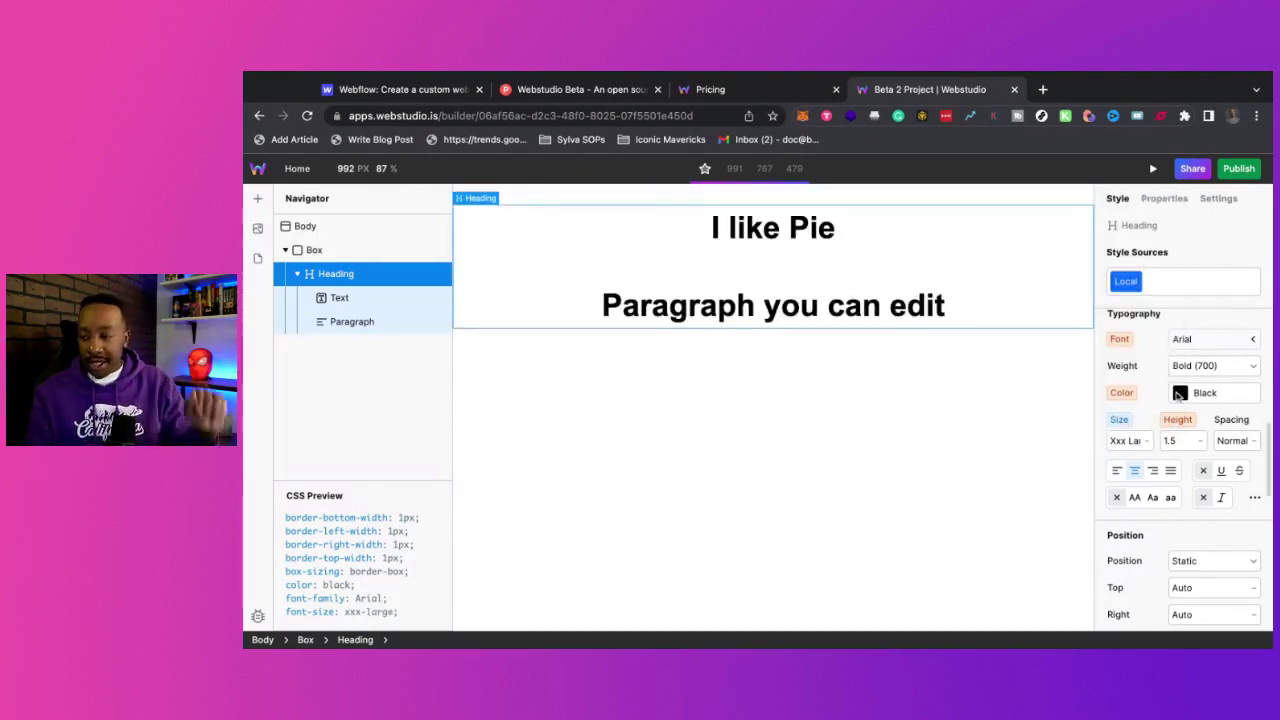
Scroll through the Heading's Style panel to review its styles
{"action": "scroll", "coordinate": [1178, 396], "scroll_direction": "down", "scroll_amount": 2}
{"action": "scroll", "coordinate": [1178, 396], "scroll_direction": "up", "scroll_amount": 10}
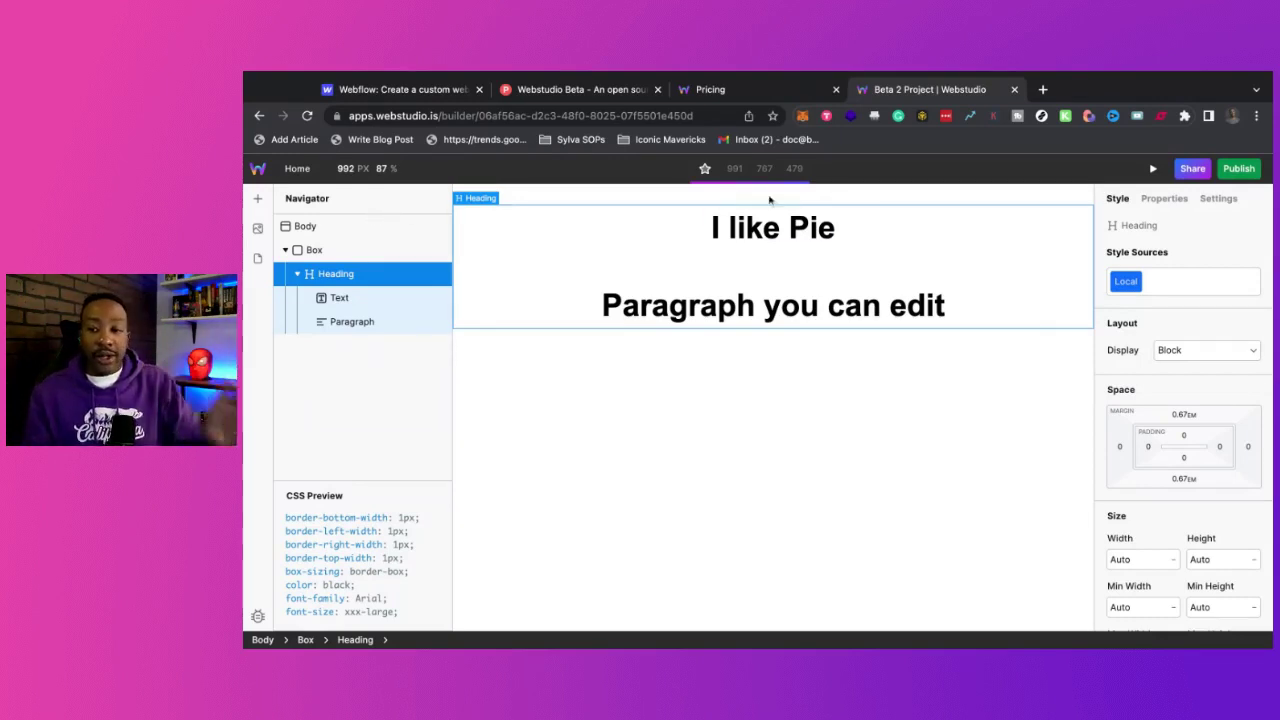
{"action": "scroll", "coordinate": [1160, 430], "scroll_direction": "down", "scroll_amount": 5}
{"action": "scroll", "coordinate": [1152, 448], "scroll_direction": "down", "scroll_amount": 2}
{"action": "scroll", "coordinate": [1152, 448], "scroll_direction": "up", "scroll_amount": 5}
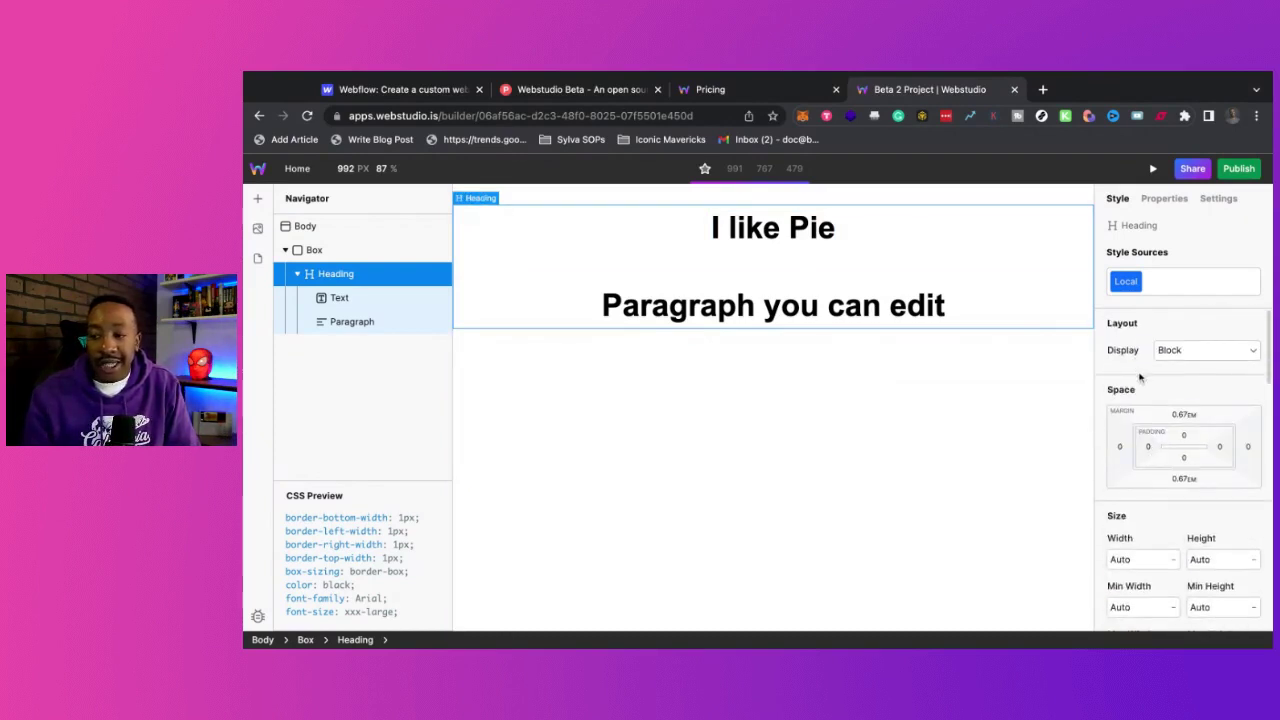
{"action": "scroll", "coordinate": [1150, 400], "scroll_direction": "down", "scroll_amount": 4}
{"action": "scroll", "coordinate": [1156, 420], "scroll_direction": "down", "scroll_amount": 2}
{"action": "scroll", "coordinate": [1160, 519], "scroll_direction": "down", "scroll_amount": 1}
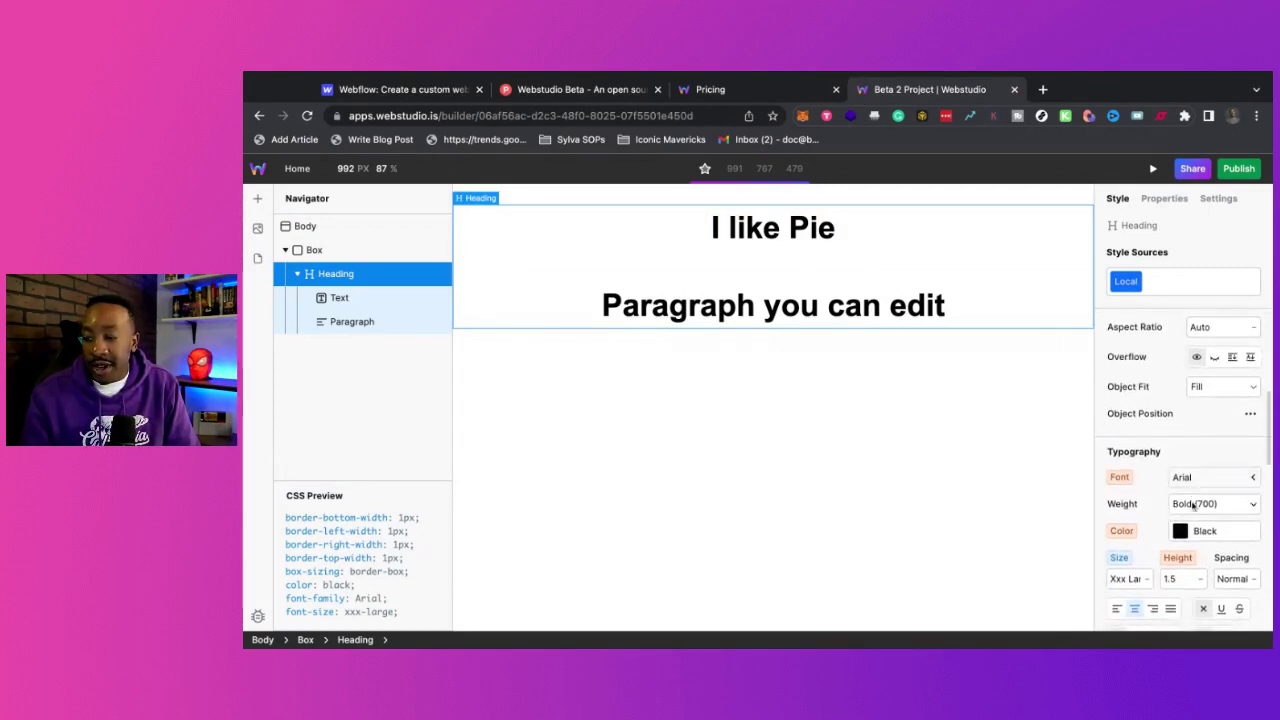
{"action": "scroll", "coordinate": [1190, 505], "scroll_direction": "down", "scroll_amount": 2}
{"action": "scroll", "coordinate": [1192, 506], "scroll_direction": "down", "scroll_amount": 4}
{"action": "scroll", "coordinate": [1141, 462], "scroll_direction": "down", "scroll_amount": 6}
{"action": "scroll", "coordinate": [1145, 468], "scroll_direction": "down", "scroll_amount": 4}
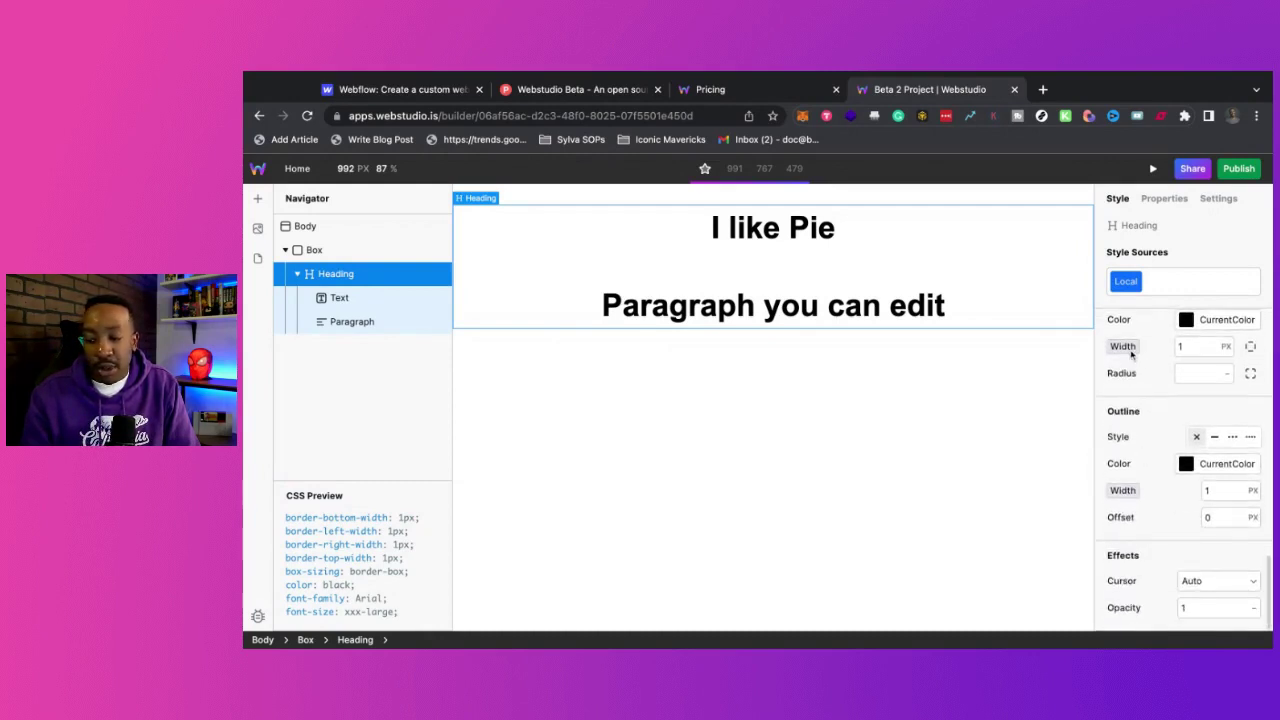
{"action": "scroll", "coordinate": [1158, 567], "scroll_direction": "up", "scroll_amount": 15}
{"action": "scroll", "coordinate": [1158, 567], "scroll_direction": "up", "scroll_amount": 5}
Keep the heading tag as H1, check its Settings, and return to Style
{"action": "left_click", "coordinate": [1172, 204]}
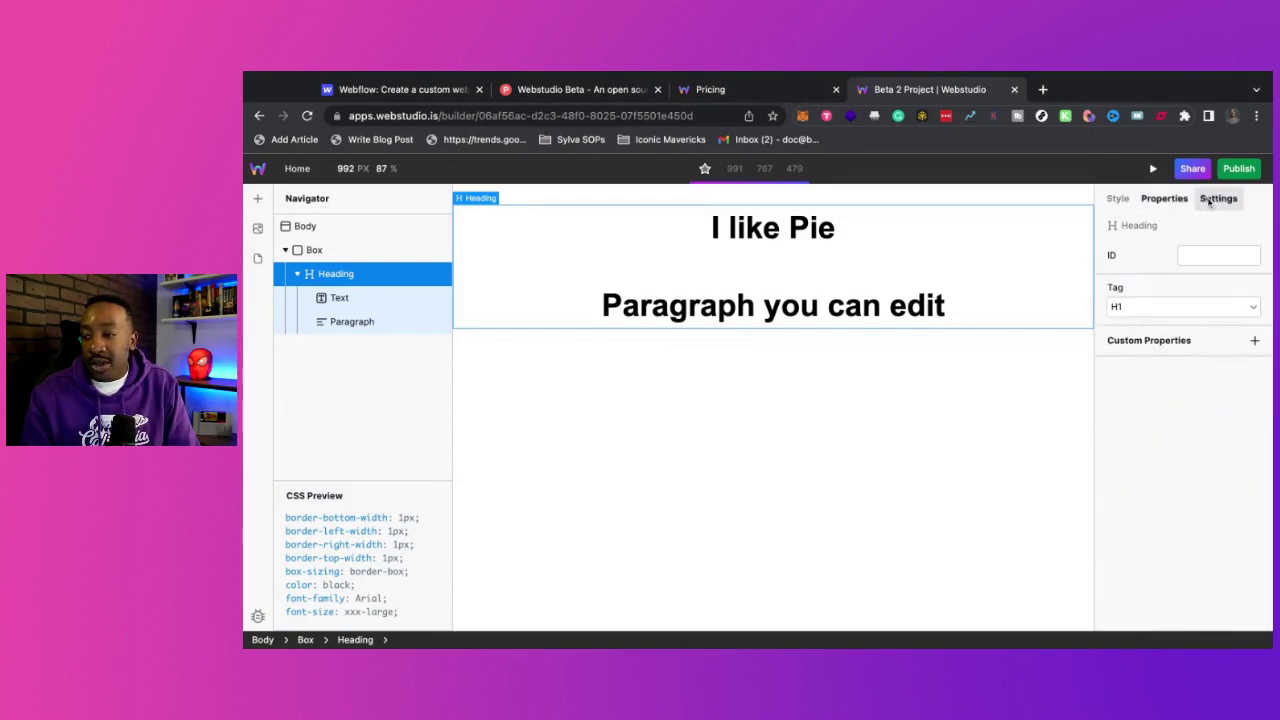
{"action": "left_click", "coordinate": [1143, 318]}
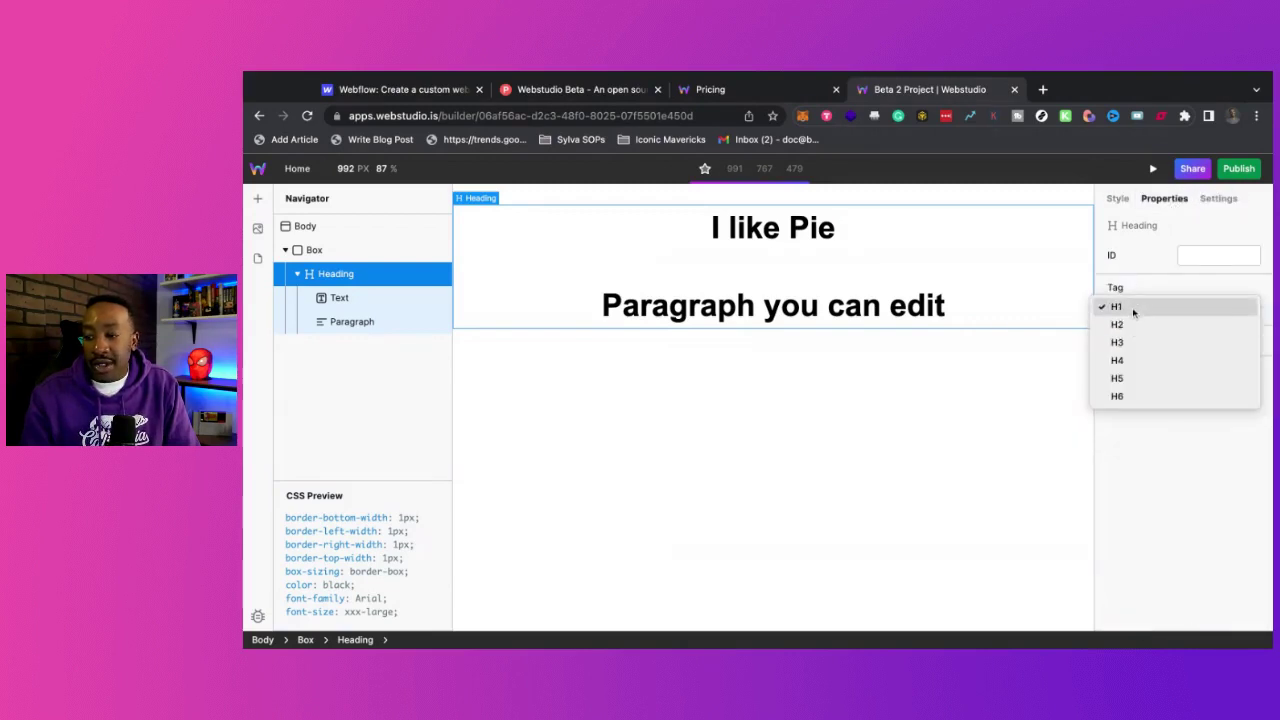
{"action": "left_click", "coordinate": [1133, 288]}
{"action": "left_click", "coordinate": [1148, 310]}
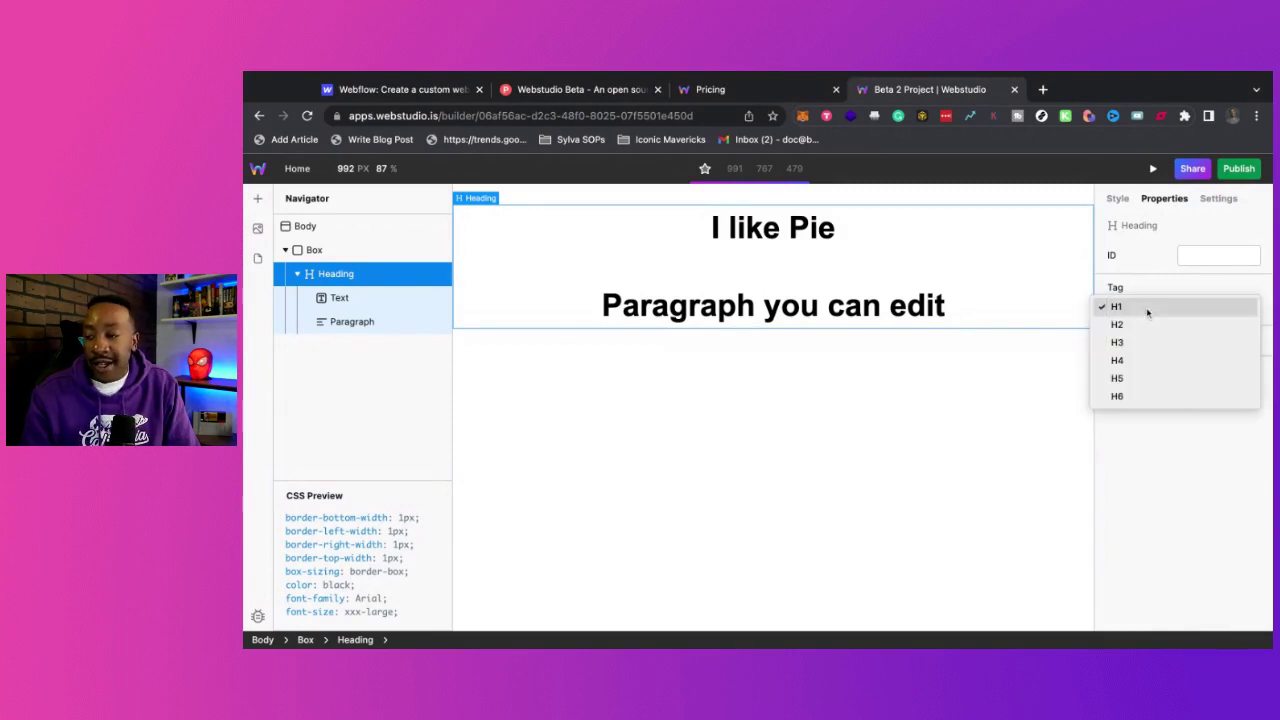
{"action": "left_click", "coordinate": [1144, 288]}
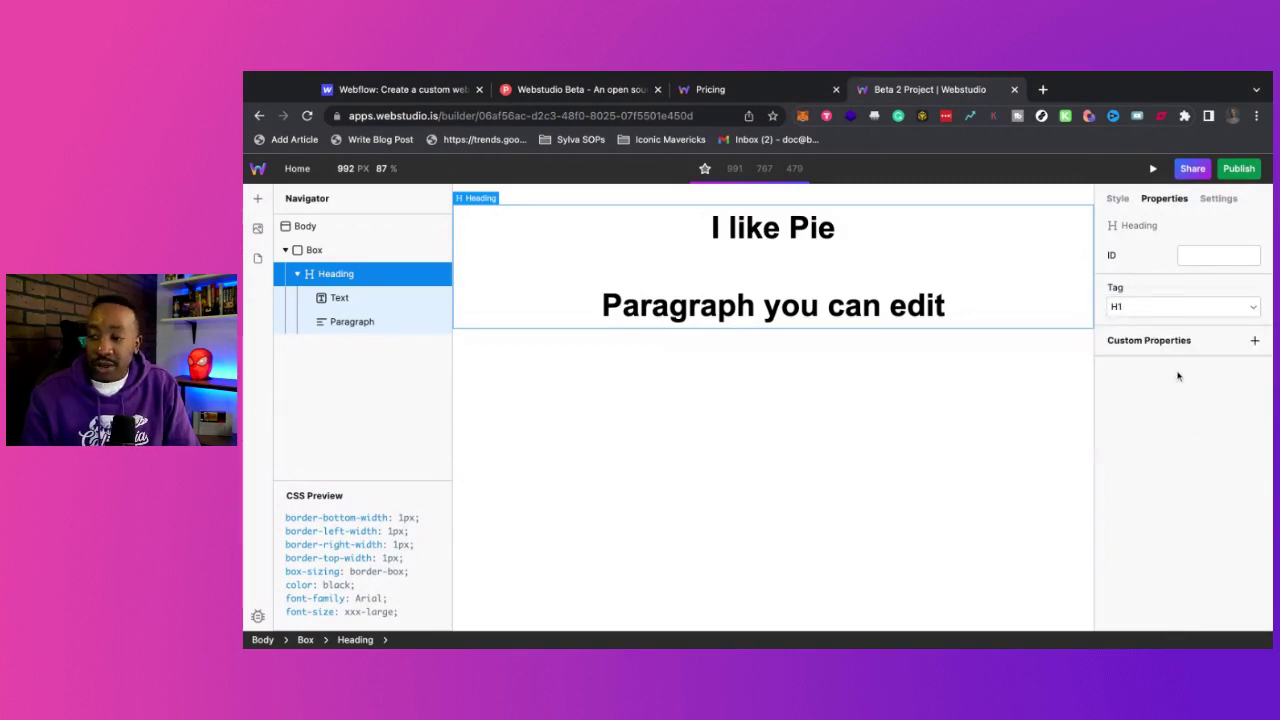
{"action": "left_click", "coordinate": [1216, 199]}
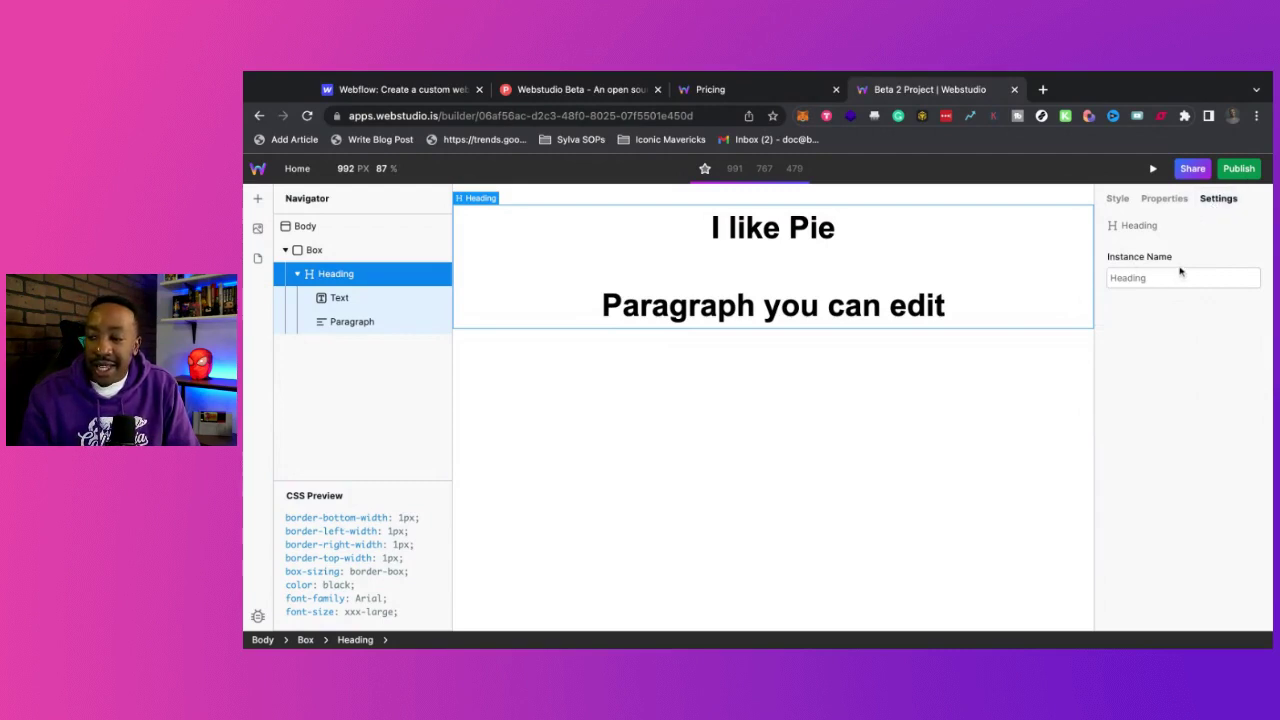
{"action": "left_click", "coordinate": [1162, 200]}
{"action": "left_click", "coordinate": [1128, 204]}
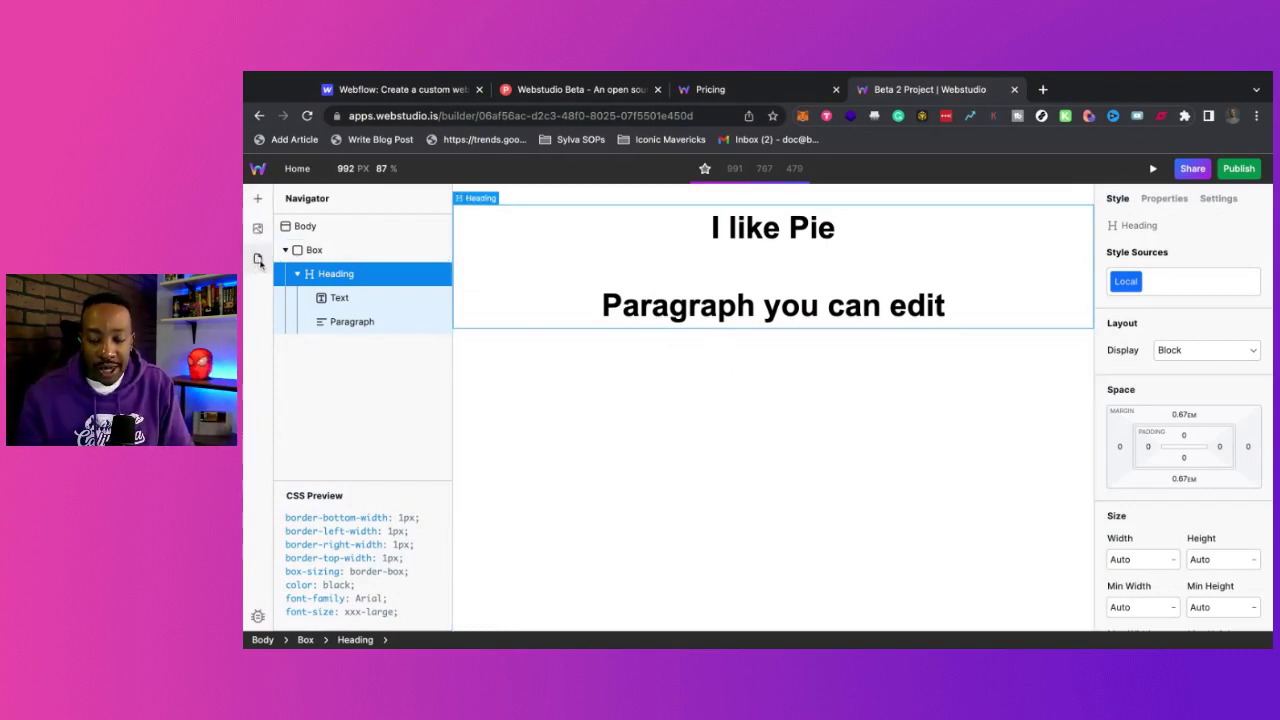
Browse the Add panel's list of elements that can be added to the page
{"action": "left_click", "coordinate": [257, 201]}
{"action": "scroll", "coordinate": [341, 358], "scroll_direction": "down", "scroll_amount": 5}
{"action": "scroll", "coordinate": [335, 350], "scroll_direction": "up", "scroll_amount": 5}
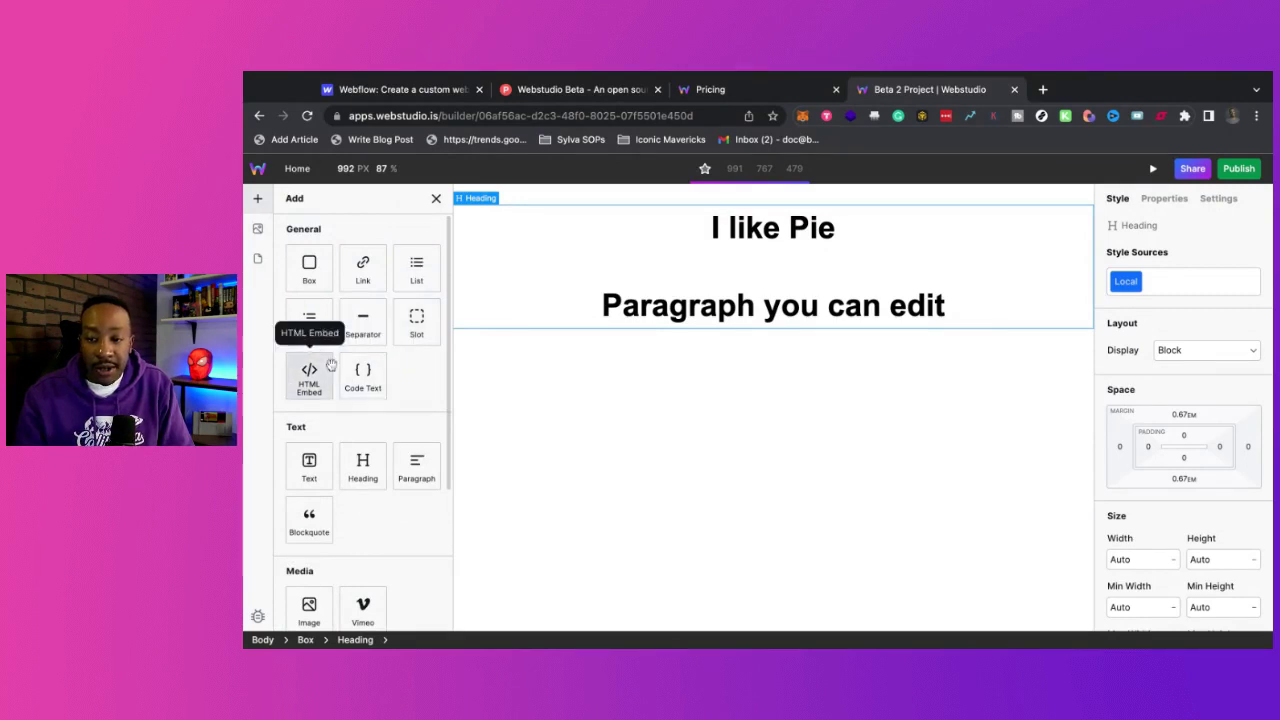
{"action": "scroll", "coordinate": [345, 365], "scroll_direction": "down", "scroll_amount": 2}
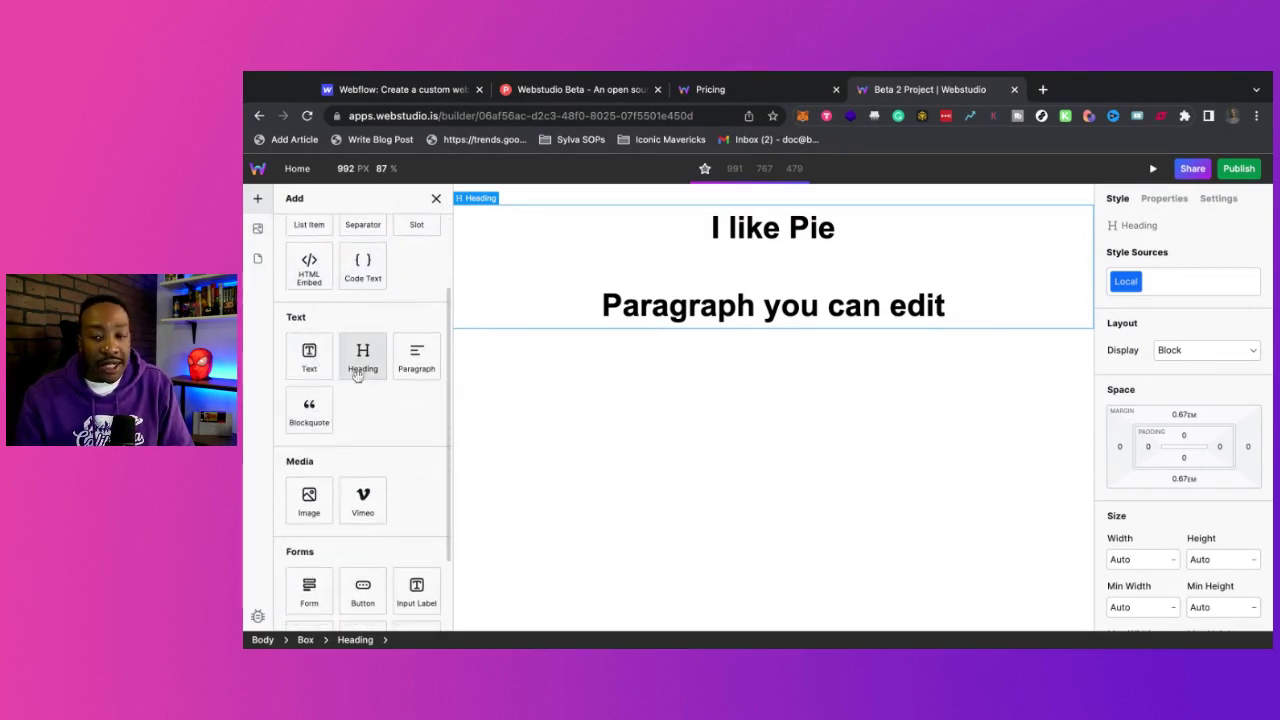
{"action": "scroll", "coordinate": [352, 365], "scroll_direction": "down", "scroll_amount": 2}
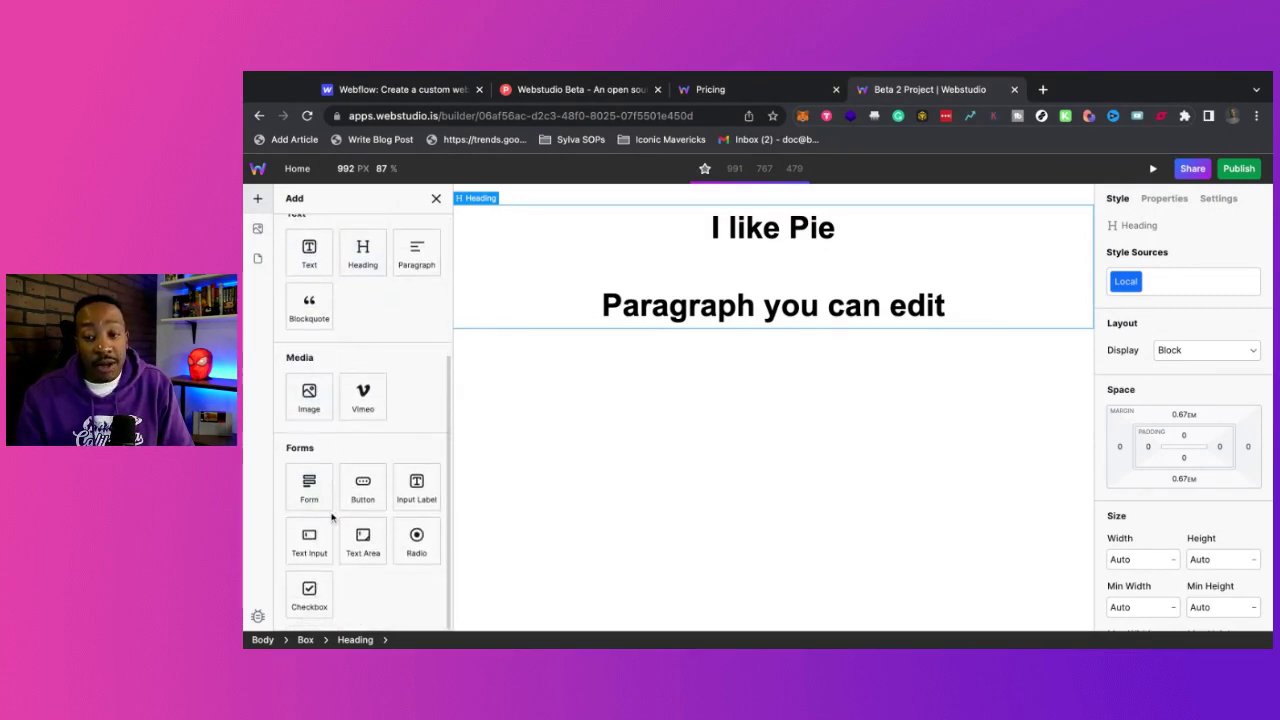
{"action": "scroll", "coordinate": [310, 460], "scroll_direction": "up", "scroll_amount": 4}
Check the project's media assets, then show the pages list containing only Home
{"action": "left_click", "coordinate": [258, 228]}
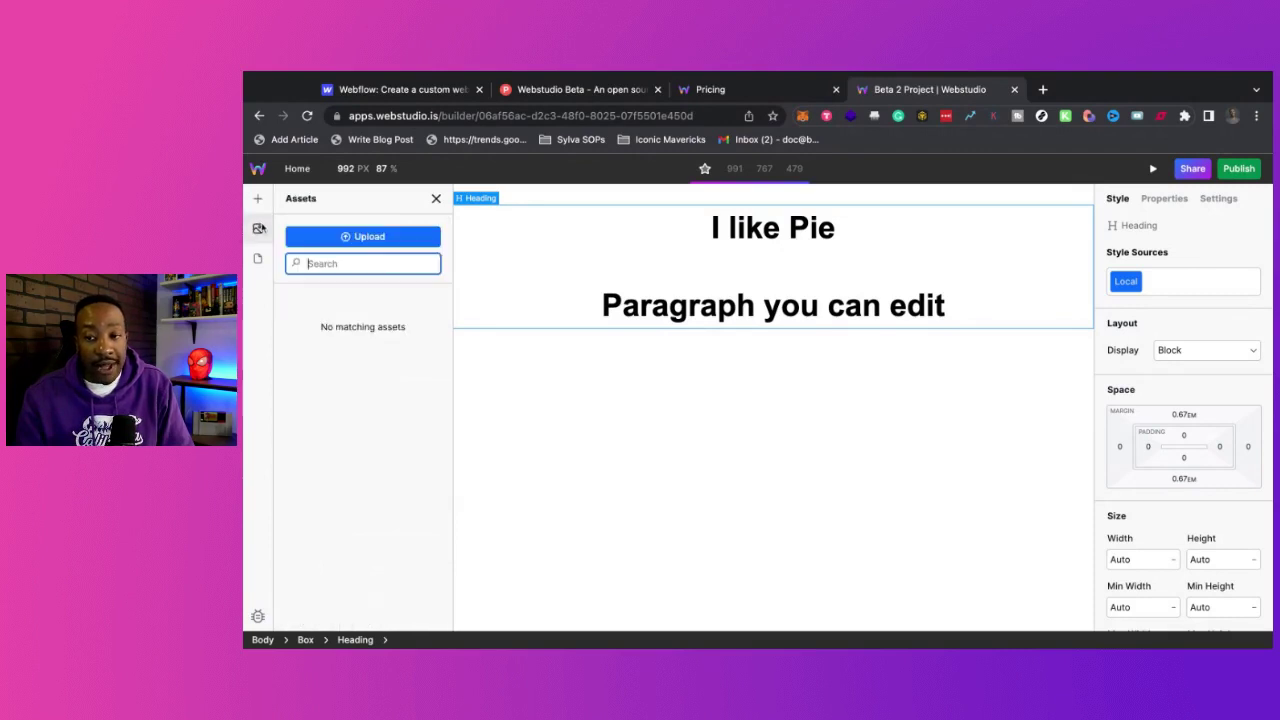
{"action": "left_click", "coordinate": [258, 199]}
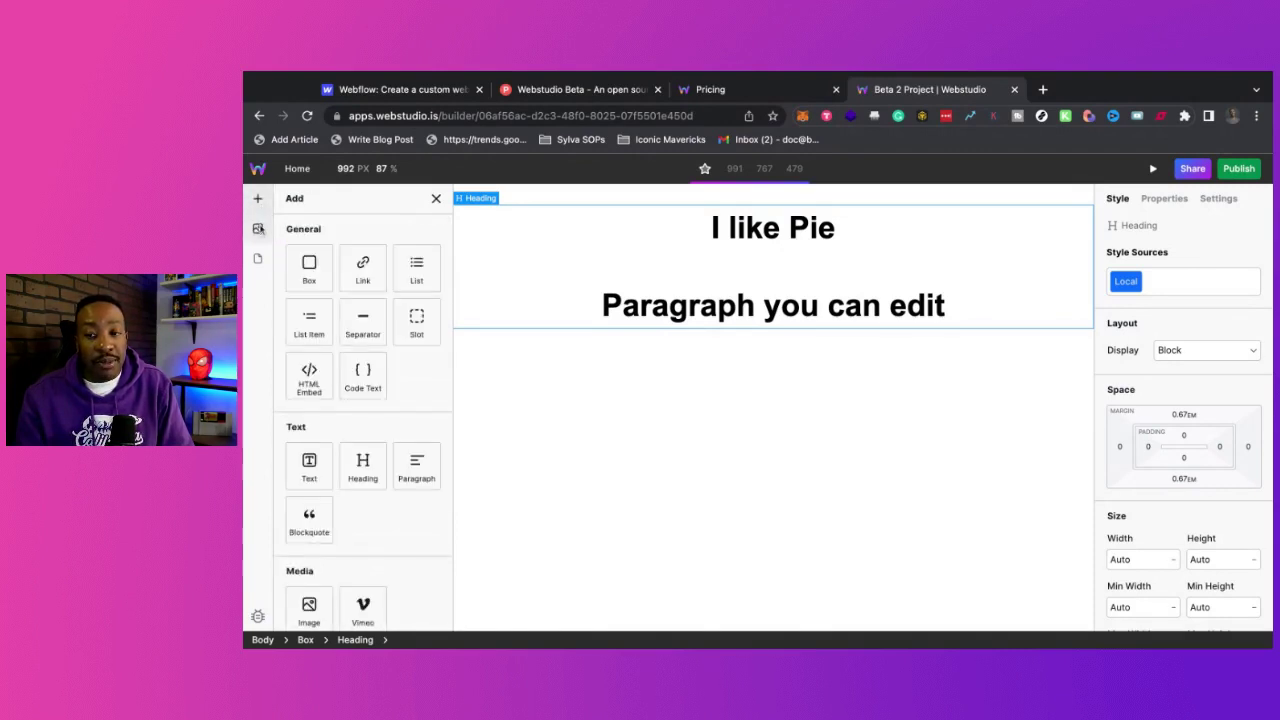
{"action": "left_click", "coordinate": [258, 230]}
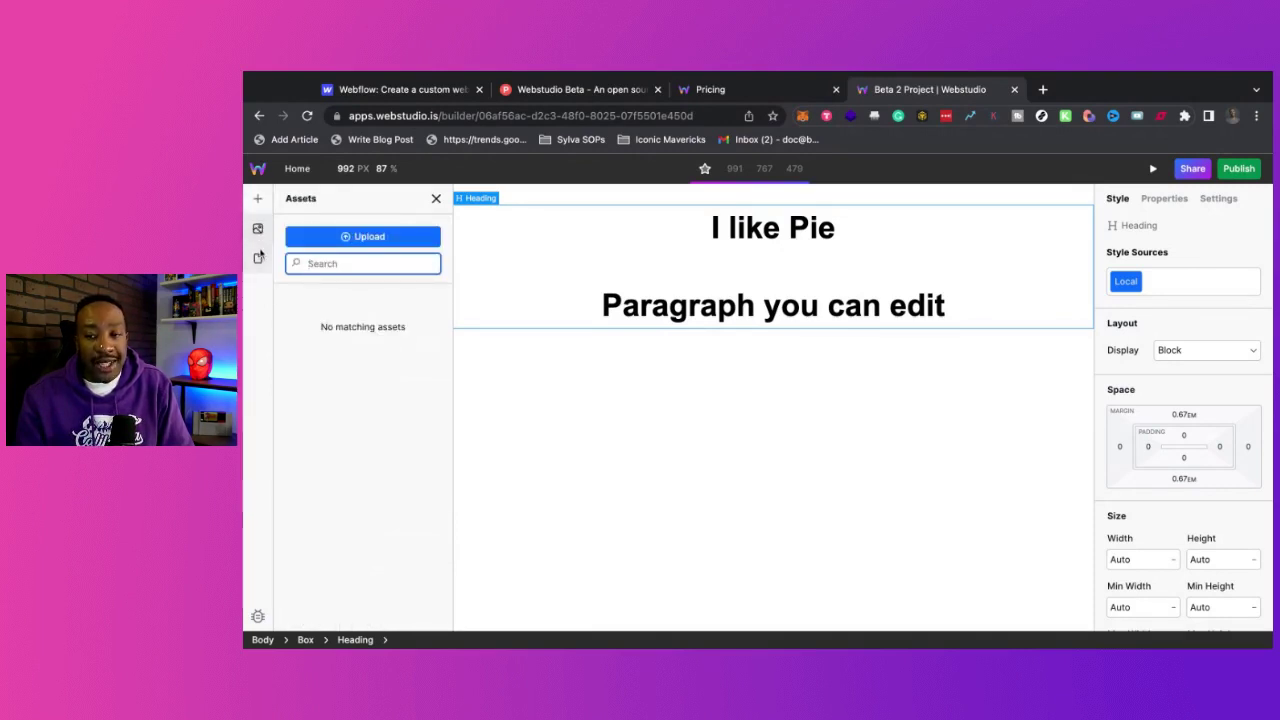
{"action": "left_click", "coordinate": [258, 258]}
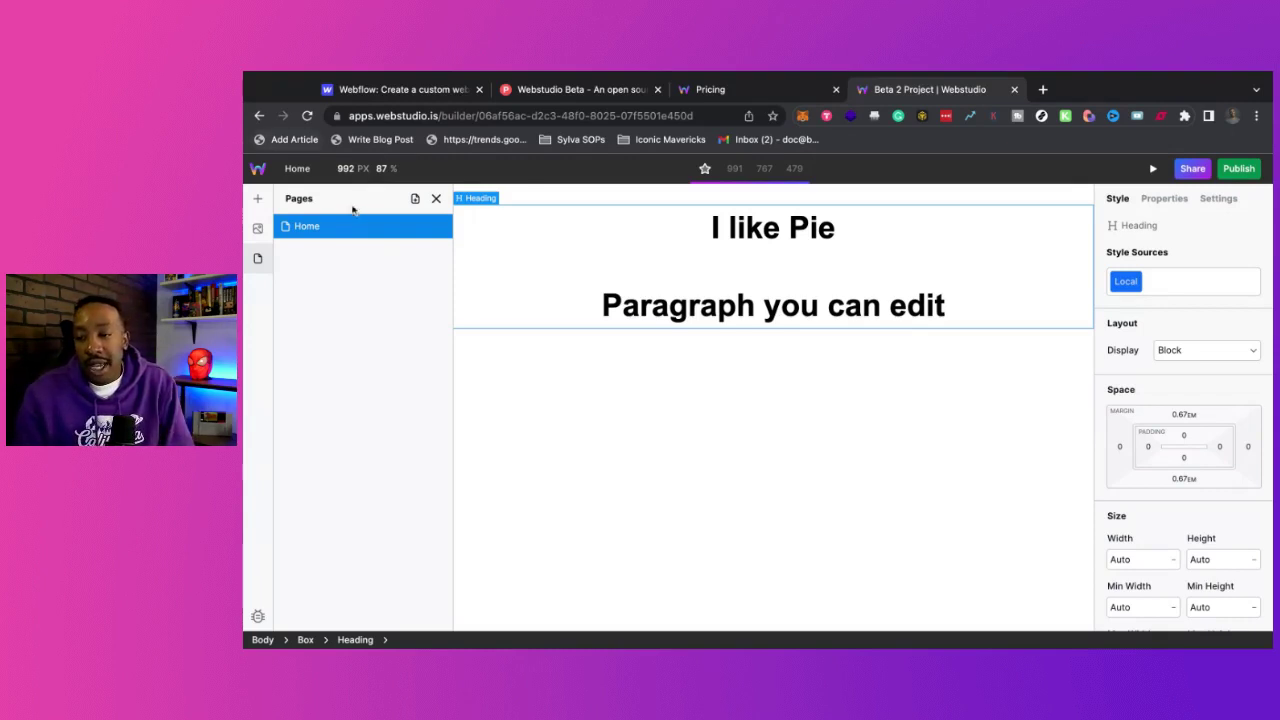
Select the 'I like Pie' text and review its CSS: centered, xxx-large black Arial, line-height 1.5
{"action": "left_click", "coordinate": [767, 230]}
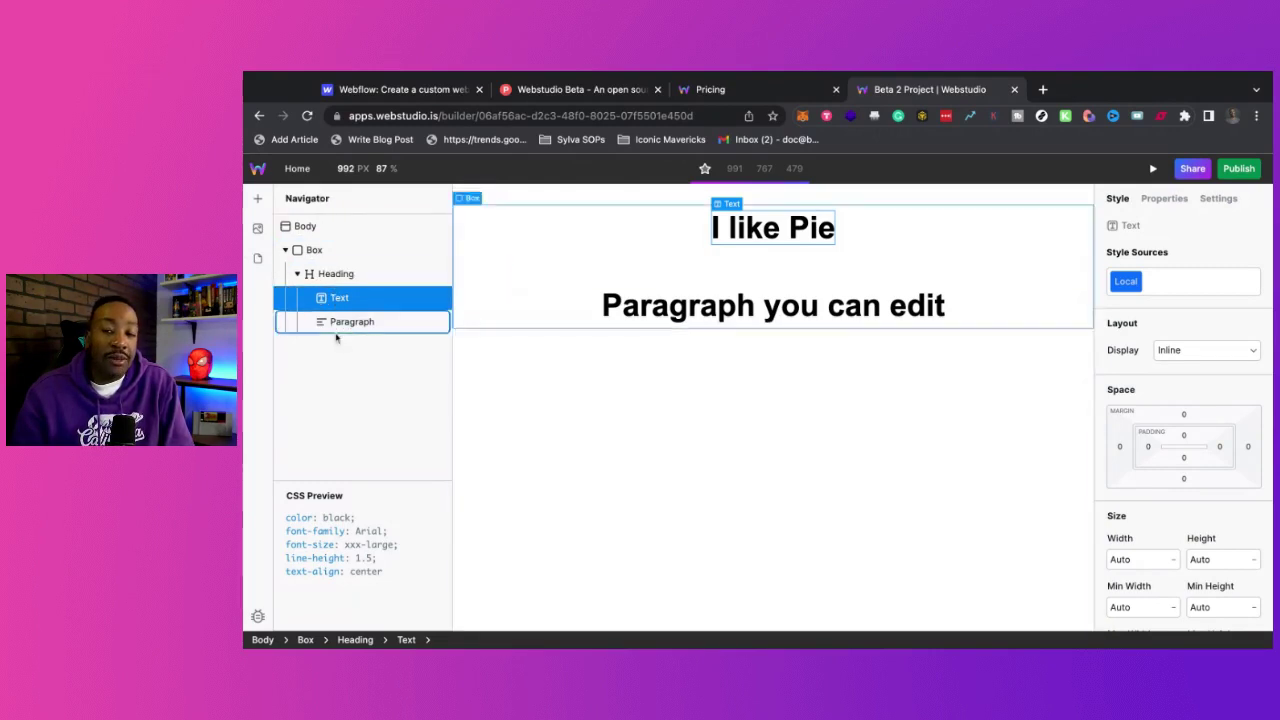
{"action": "left_click", "coordinate": [320, 500]}
{"action": "left_click", "coordinate": [320, 616]}
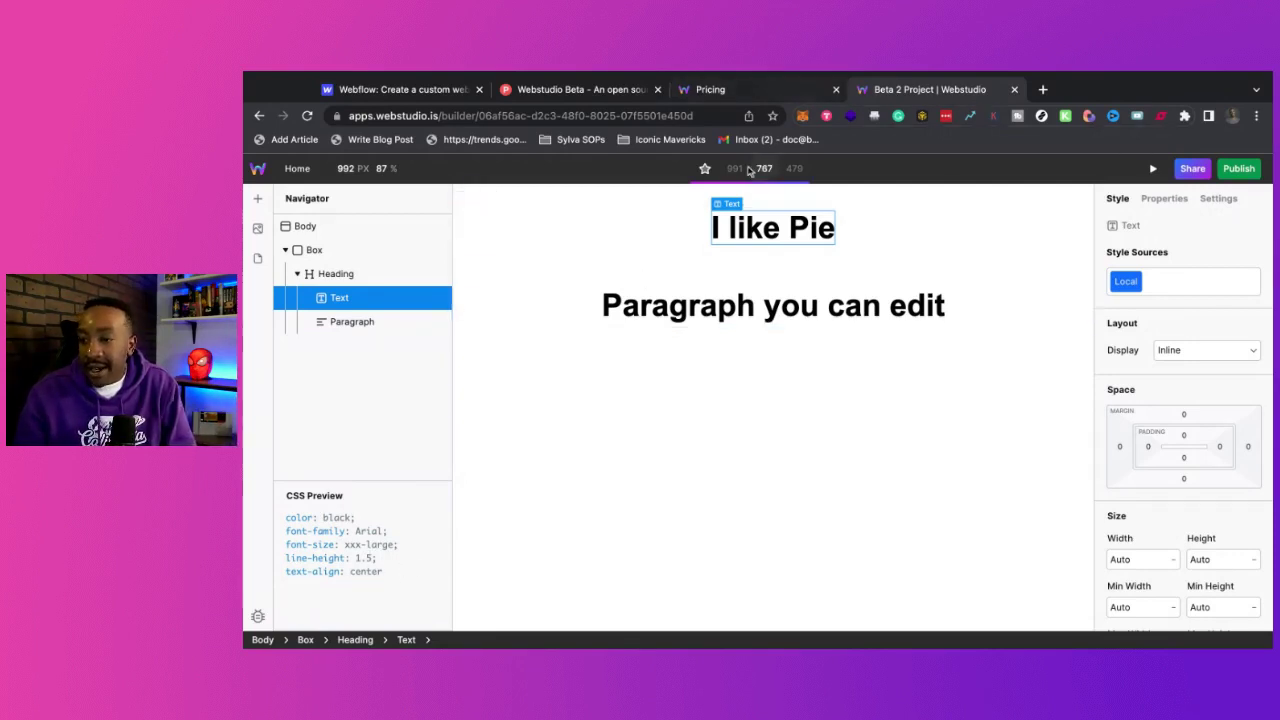
View the page at the 767 px and 479 px breakpoints, then return to Base
{"action": "left_click", "coordinate": [763, 169]}
{"action": "left_click", "coordinate": [793, 169]}
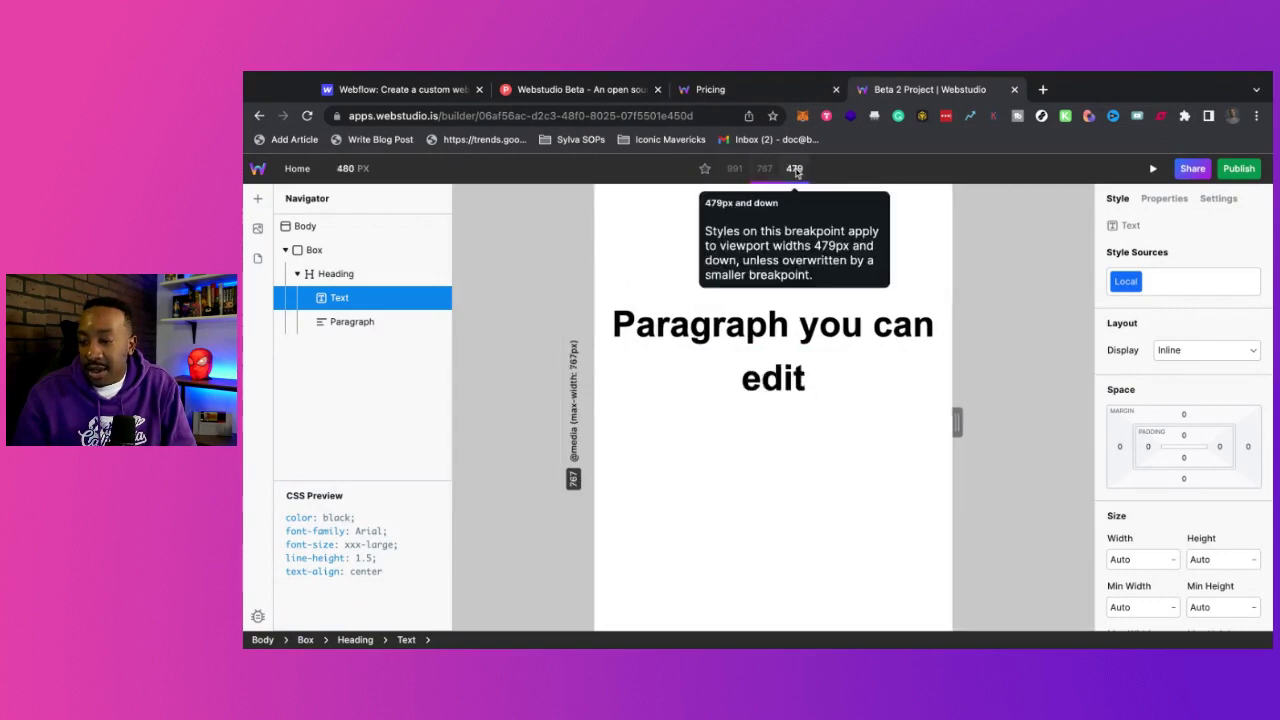
{"action": "left_click", "coordinate": [705, 169]}
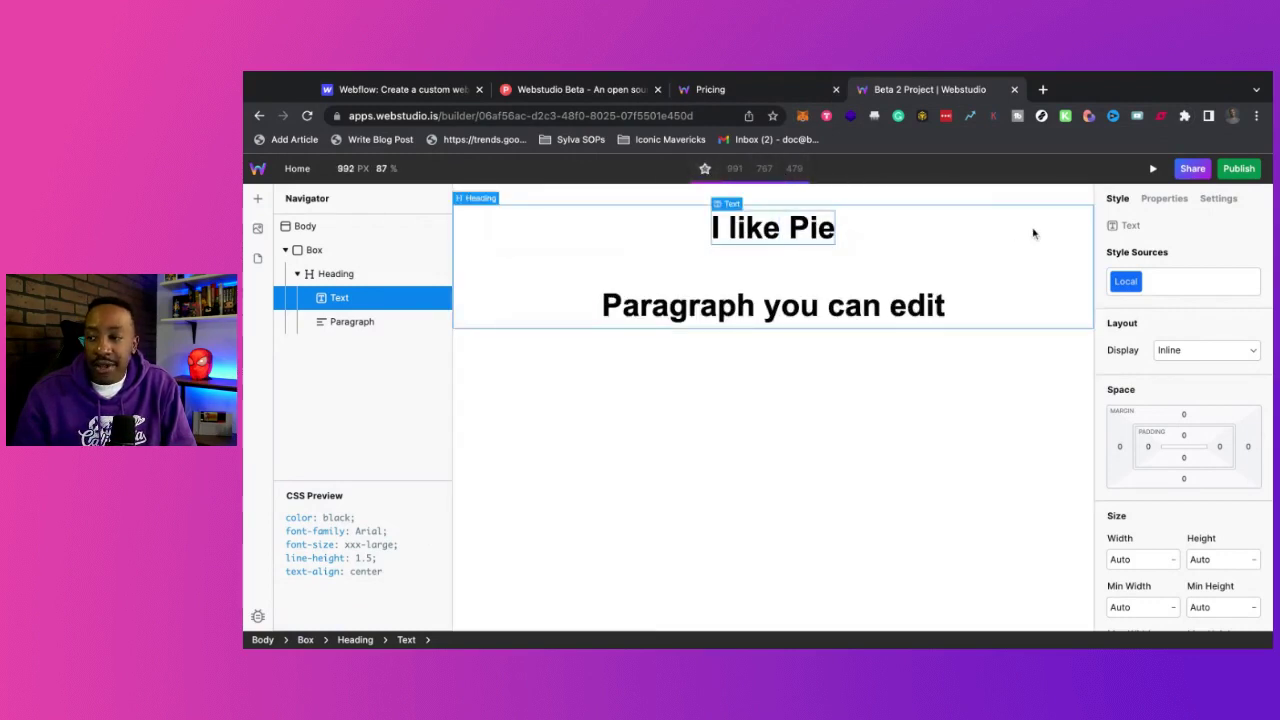
Preview the page and narrow the canvas to phone width so the paragraph wraps
{"action": "left_click", "coordinate": [1154, 169]}
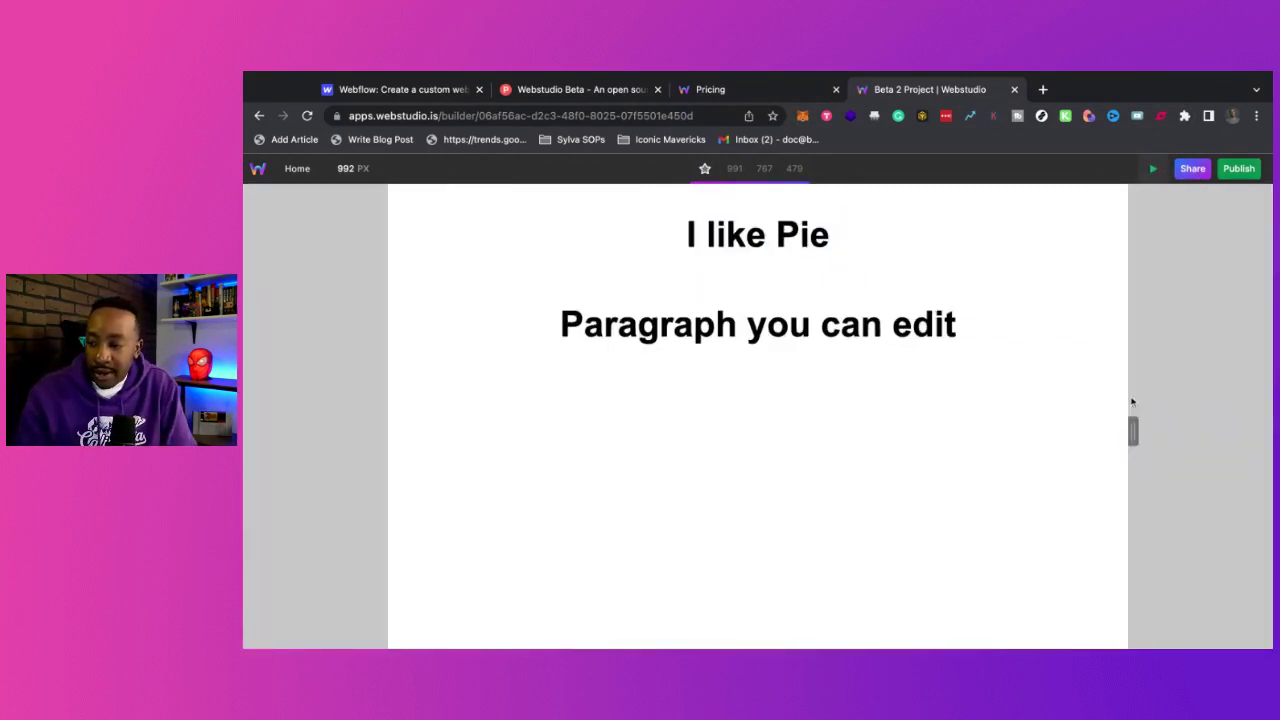
{"action": "left_click_drag", "start_coordinate": [1131, 428], "coordinate": [889, 428]}
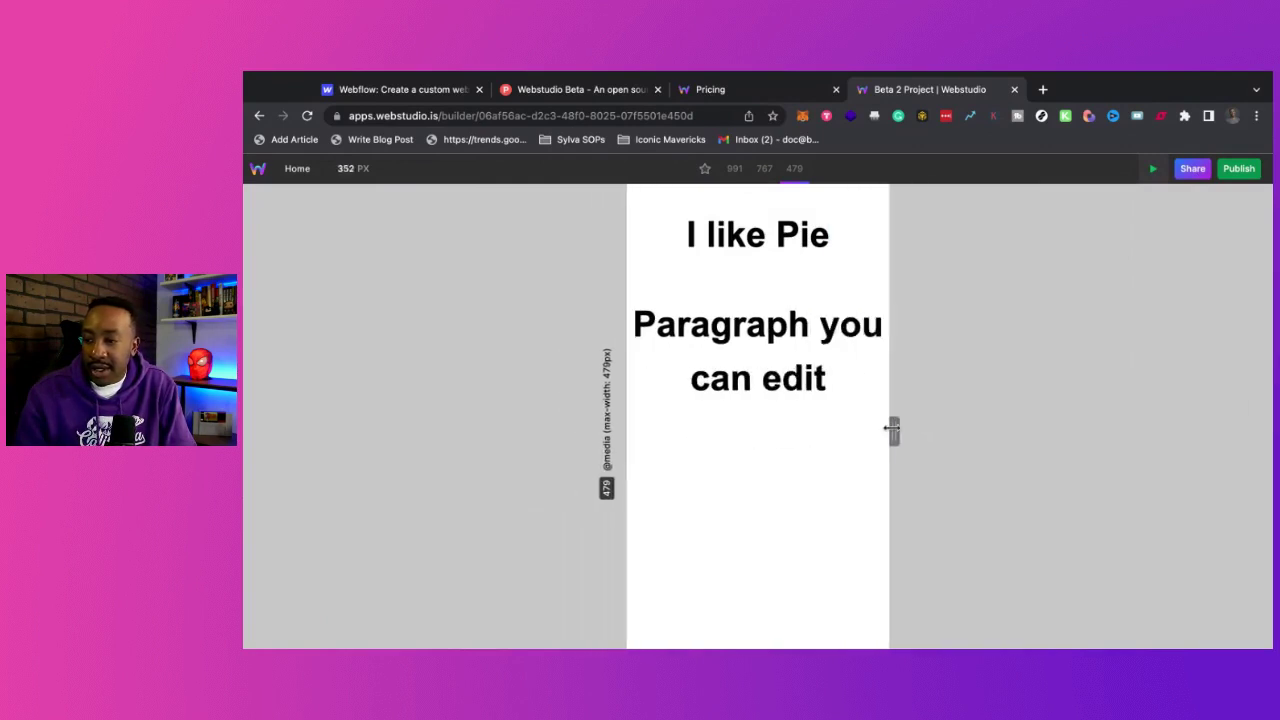
{"action": "left_click", "coordinate": [1154, 169]}
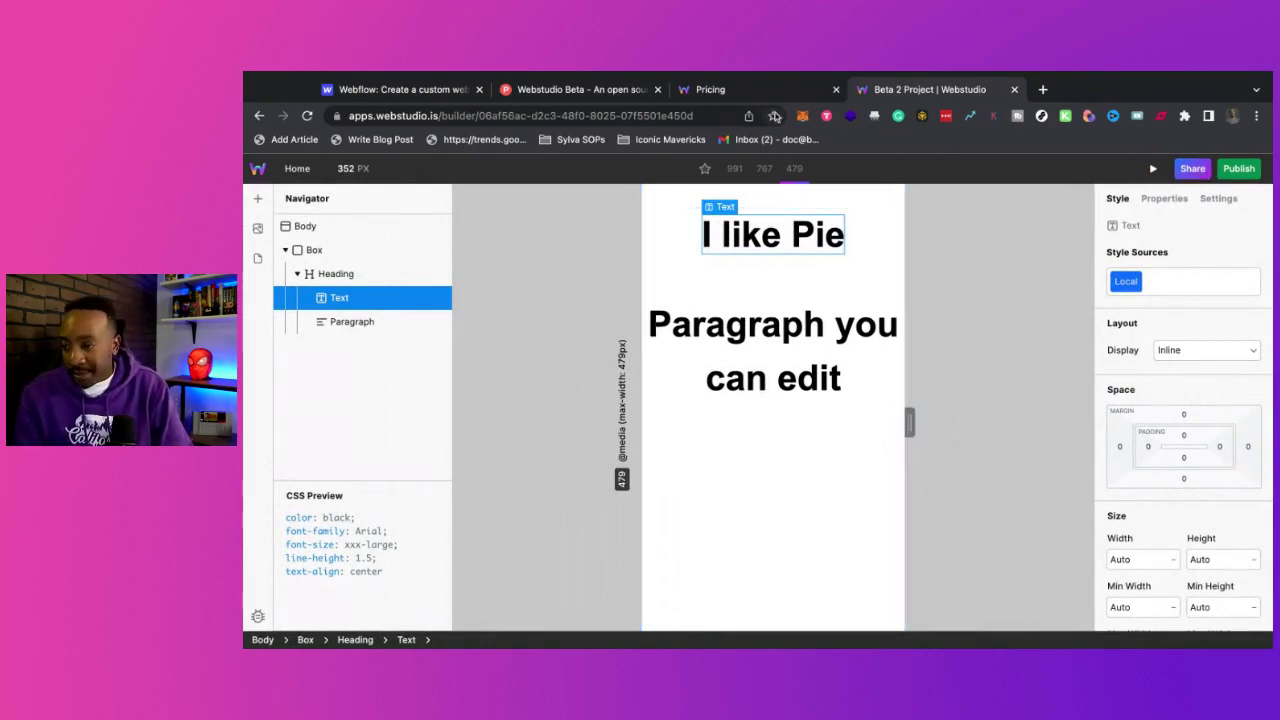
Go from the Webstudio pricing page to the homepage via the logo
{"action": "left_click", "coordinate": [752, 89]}
{"action": "scroll", "coordinate": [757, 400], "scroll_direction": "up", "scroll_amount": 3}
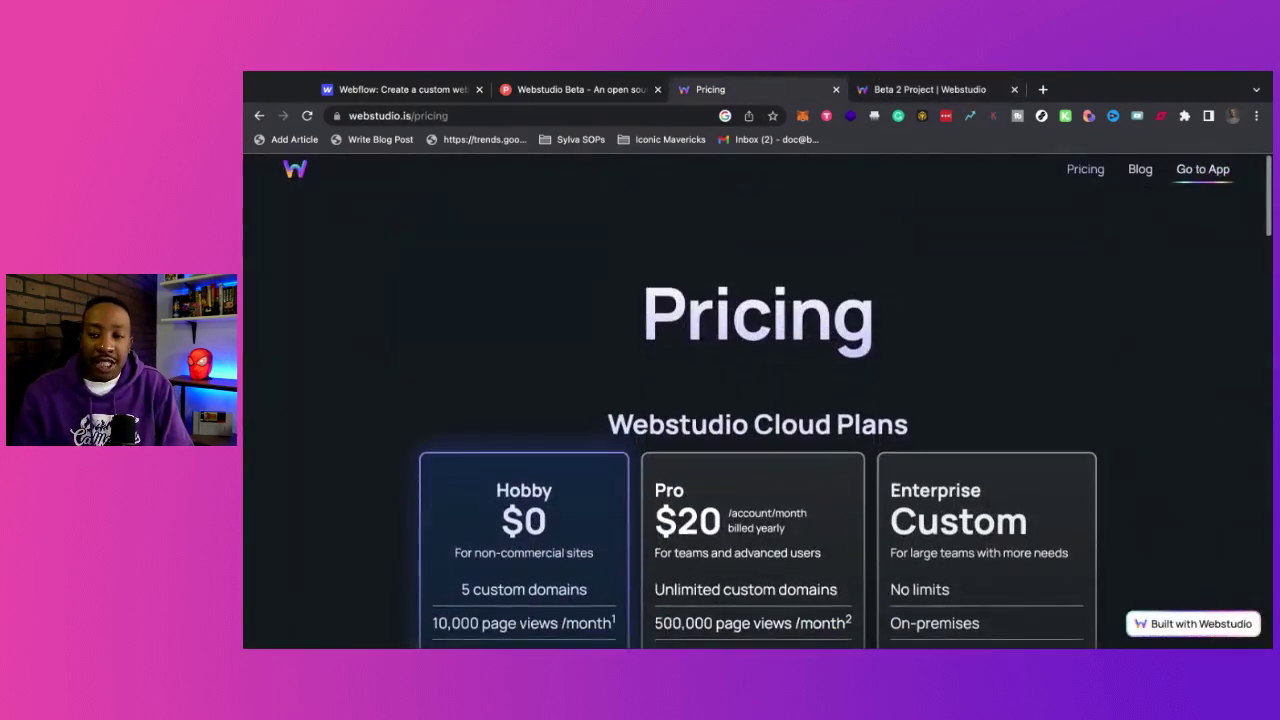
{"action": "left_click", "coordinate": [294, 171]}
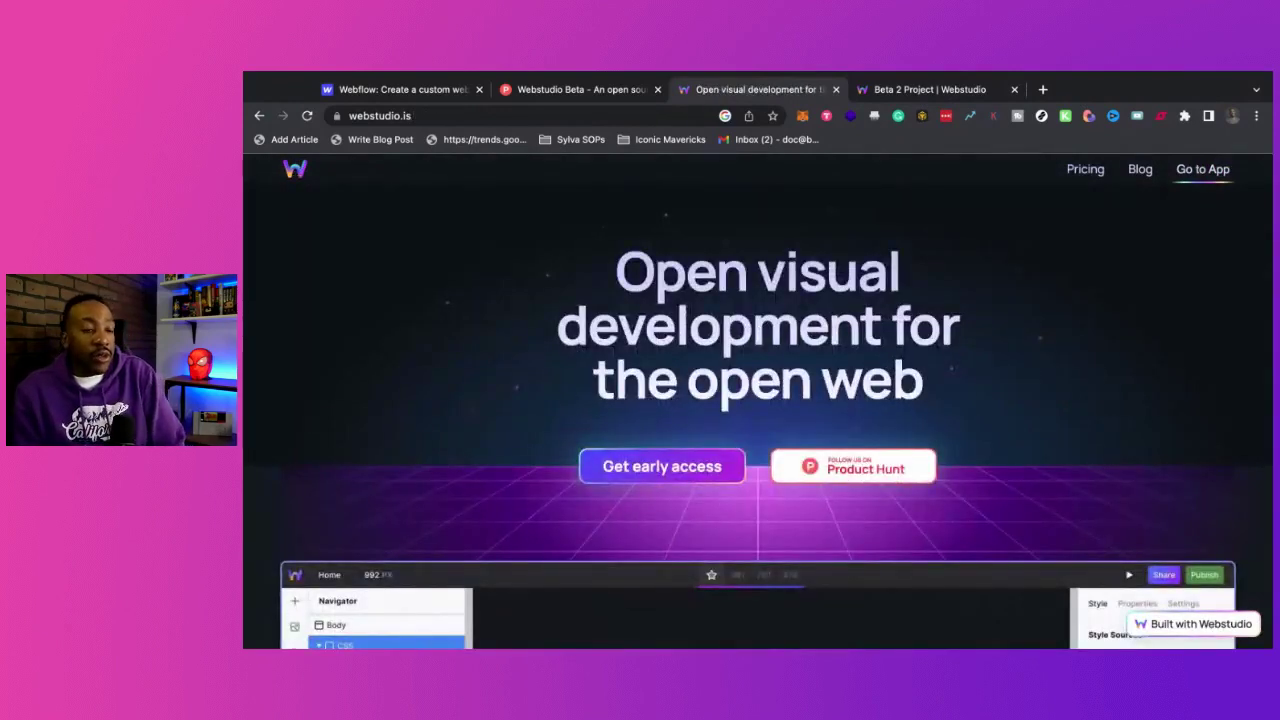
Scroll through the Webstudio homepage's feature sections
{"action": "scroll", "coordinate": [363, 306], "scroll_direction": "down", "scroll_amount": 5}
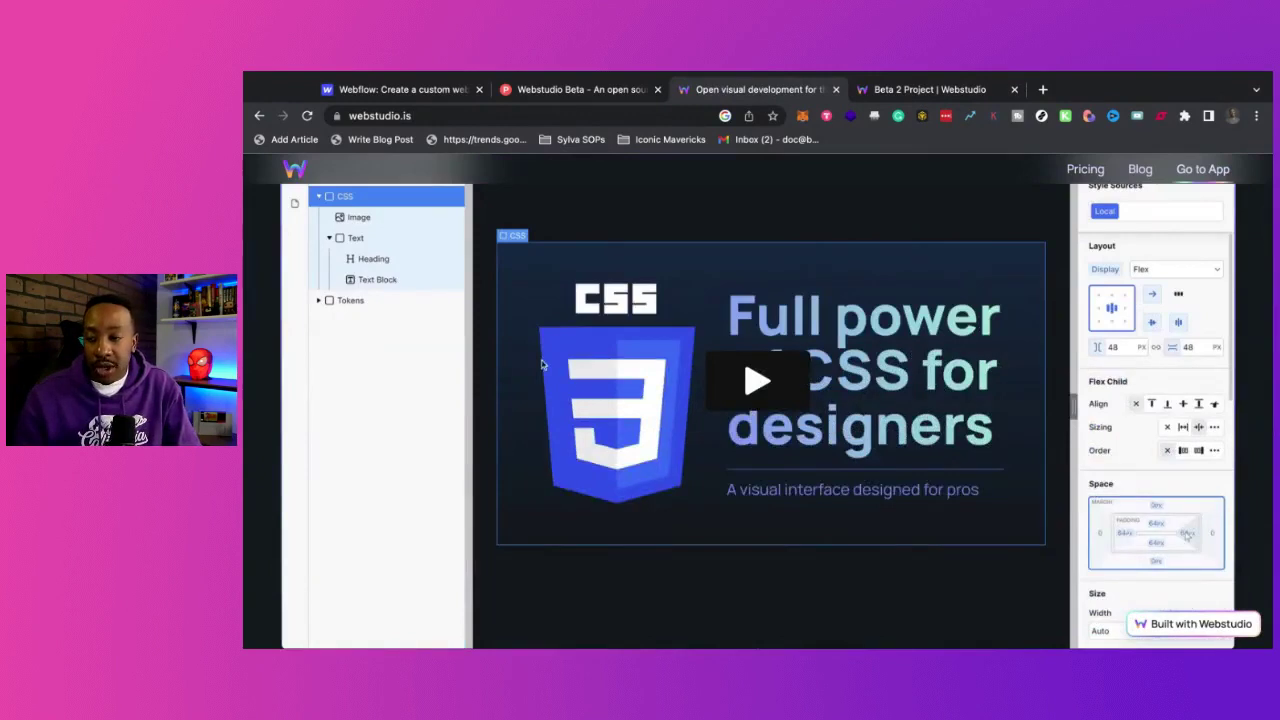
{"action": "scroll", "coordinate": [648, 452], "scroll_direction": "up", "scroll_amount": 2}
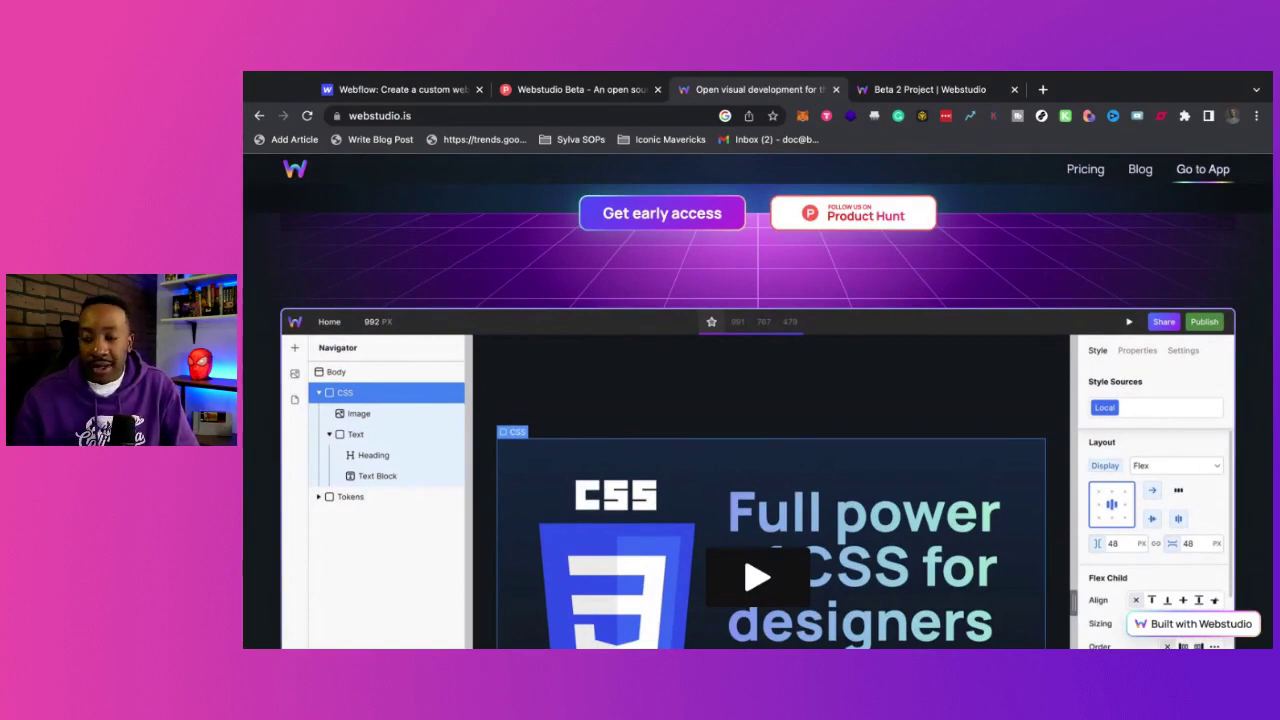
{"action": "scroll", "coordinate": [757, 400], "scroll_direction": "down", "scroll_amount": 15}
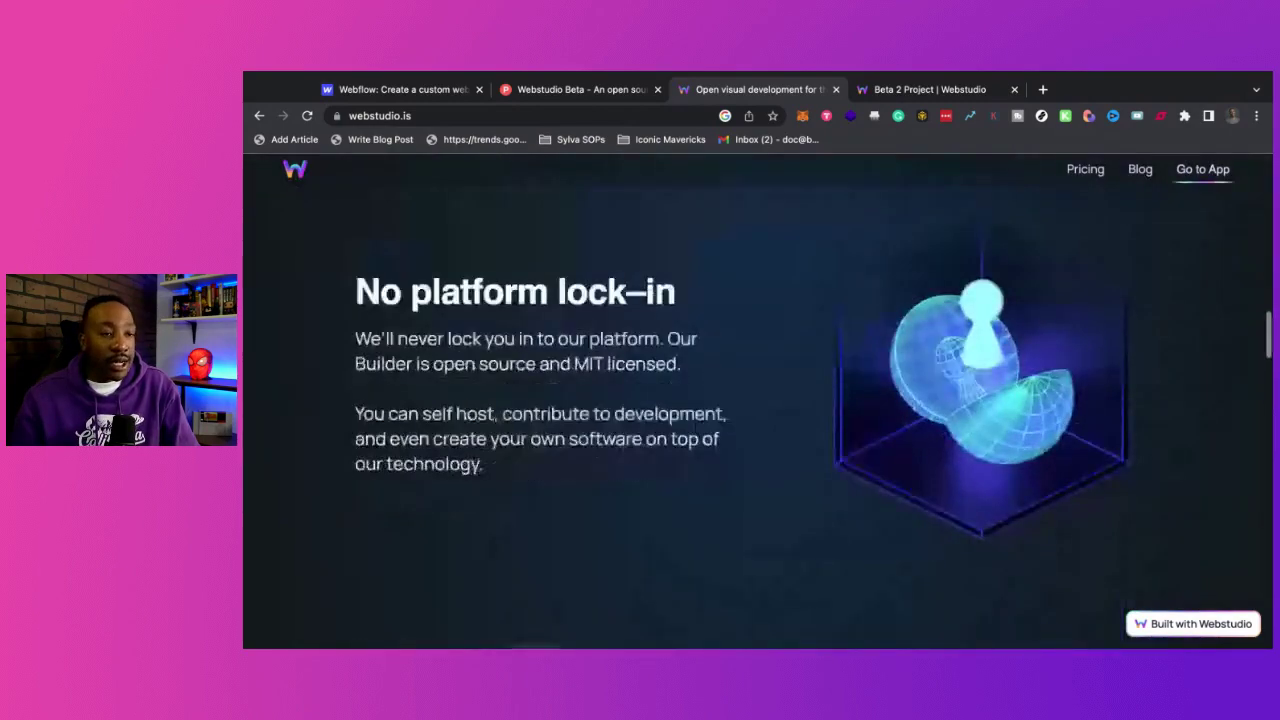
{"action": "scroll", "coordinate": [908, 447], "scroll_direction": "down", "scroll_amount": 15}
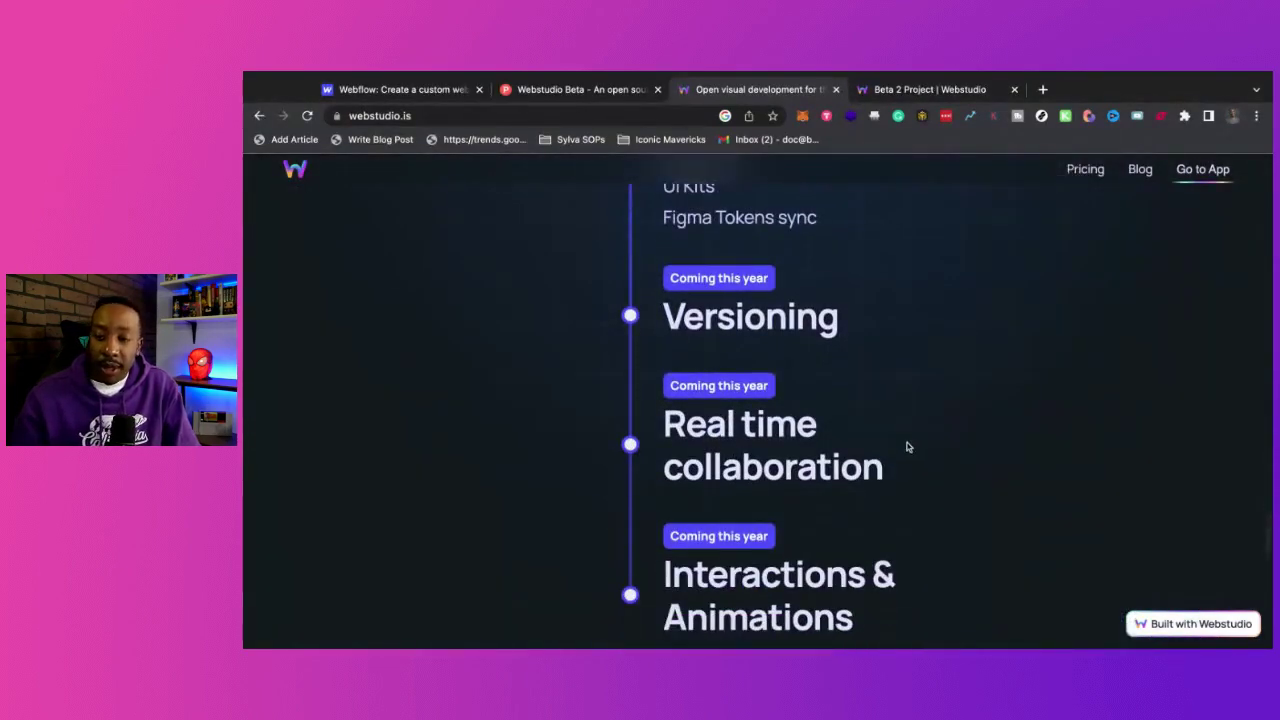
{"action": "scroll", "coordinate": [900, 438], "scroll_direction": "down", "scroll_amount": 2}
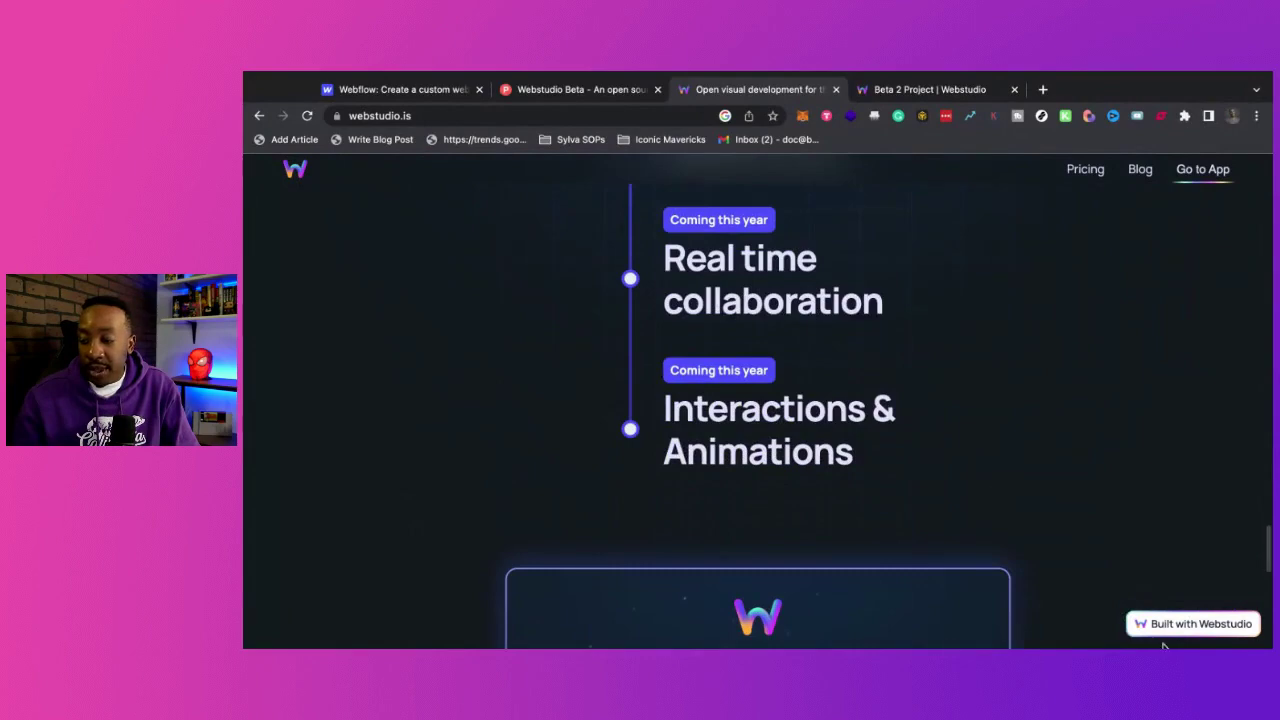
{"action": "scroll", "coordinate": [1092, 542], "scroll_direction": "down", "scroll_amount": 3}
{"action": "scroll", "coordinate": [1090, 540], "scroll_direction": "down", "scroll_amount": 5}
{"action": "scroll", "coordinate": [1090, 540], "scroll_direction": "up", "scroll_amount": 20}
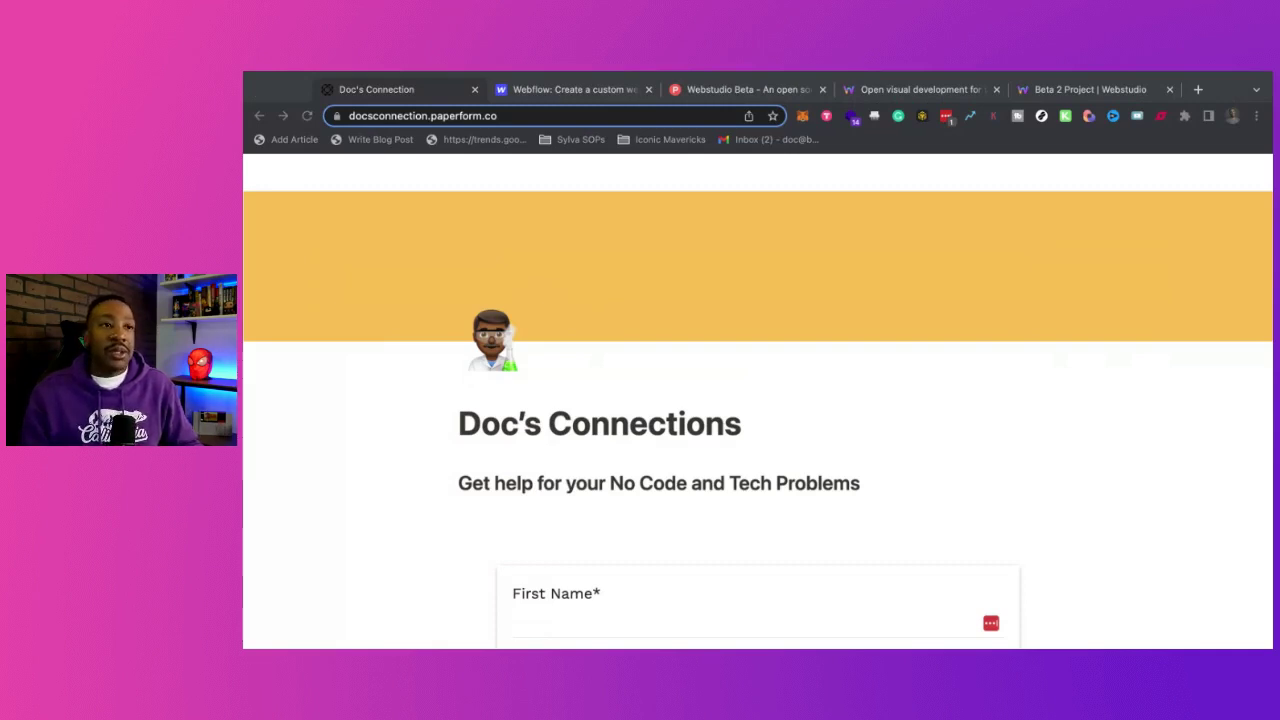
{"action": "left_click", "coordinate": [918, 93]}
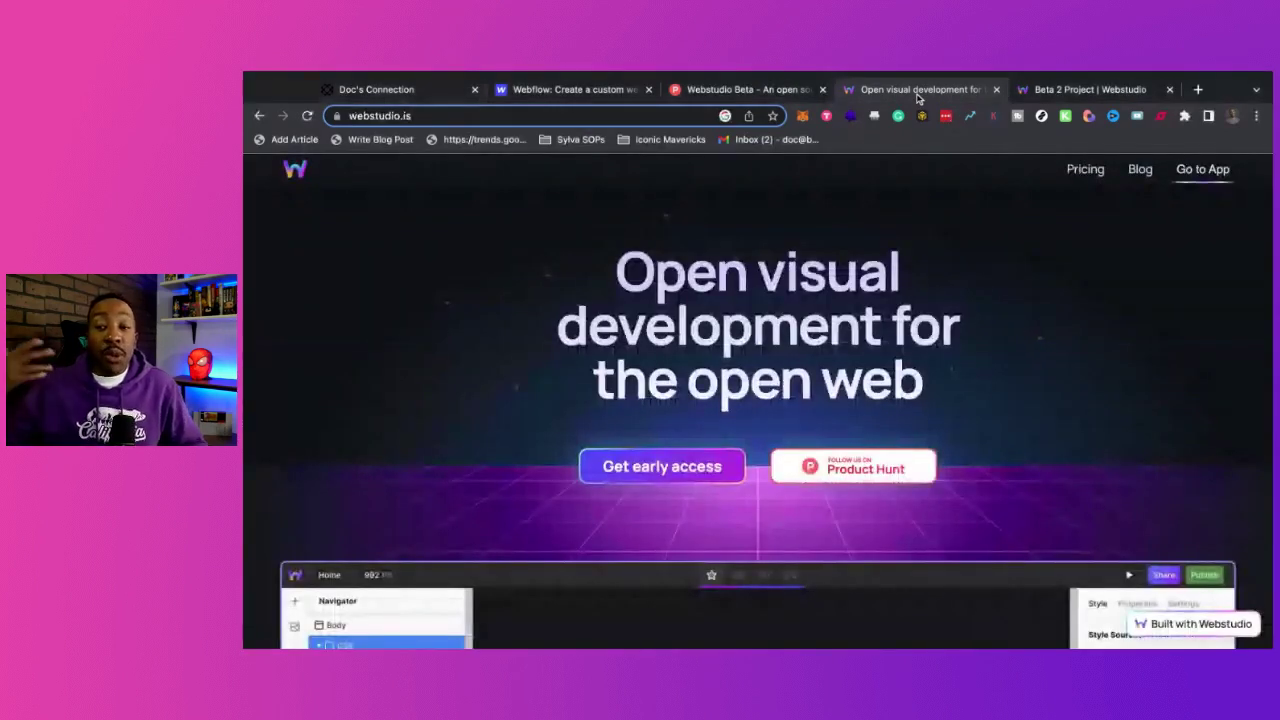